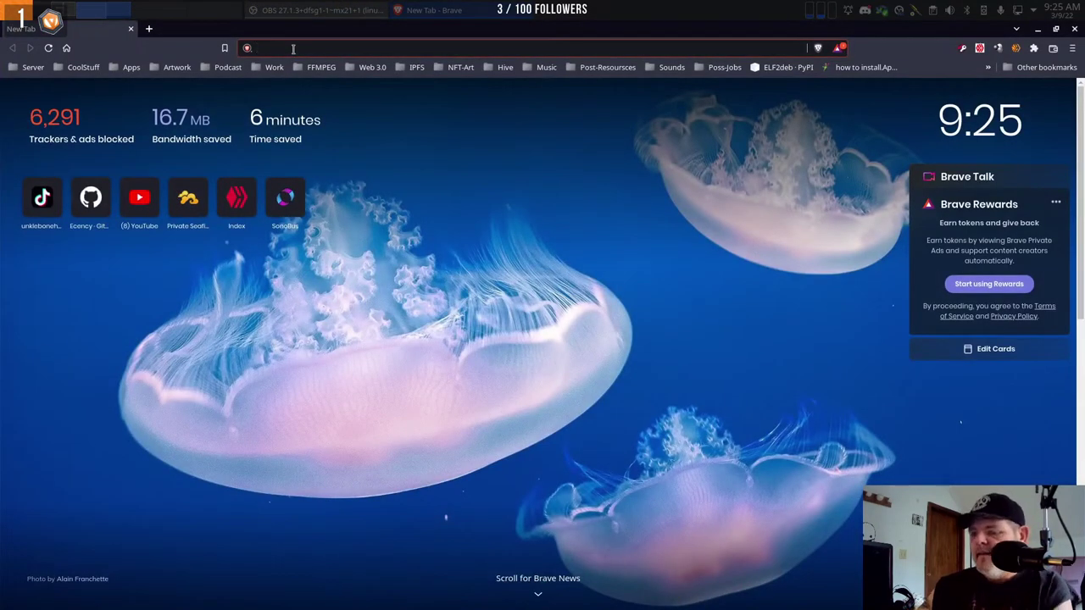
Open unklebonehead.xyz and look through the post cards on the homepage down to the footer.
text(unkle)
key(Return)
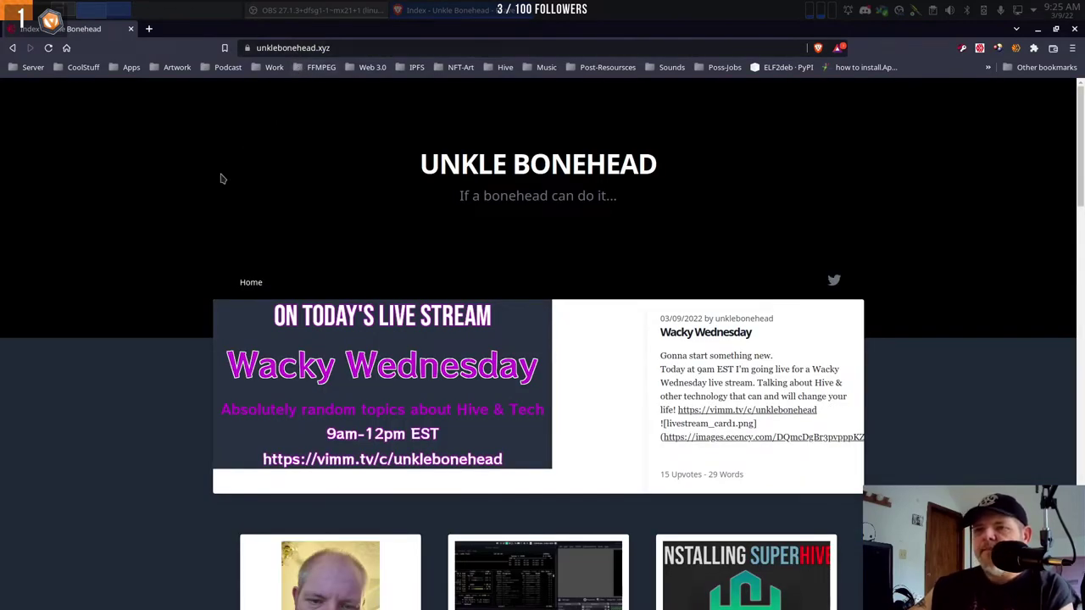
scroll(204, 183, down, 5)
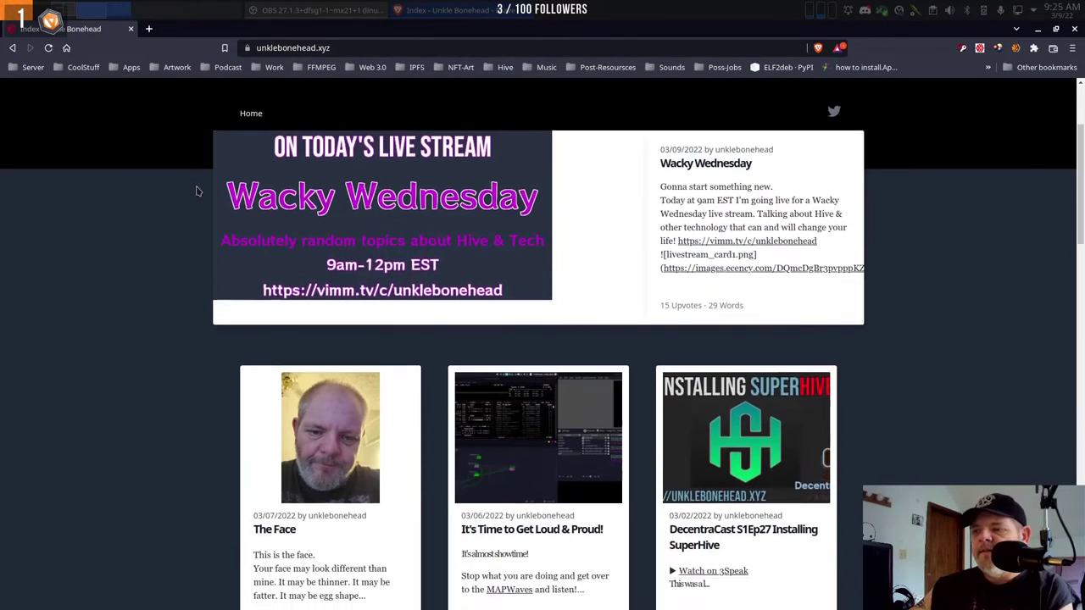
scroll(195, 192, down, 3)
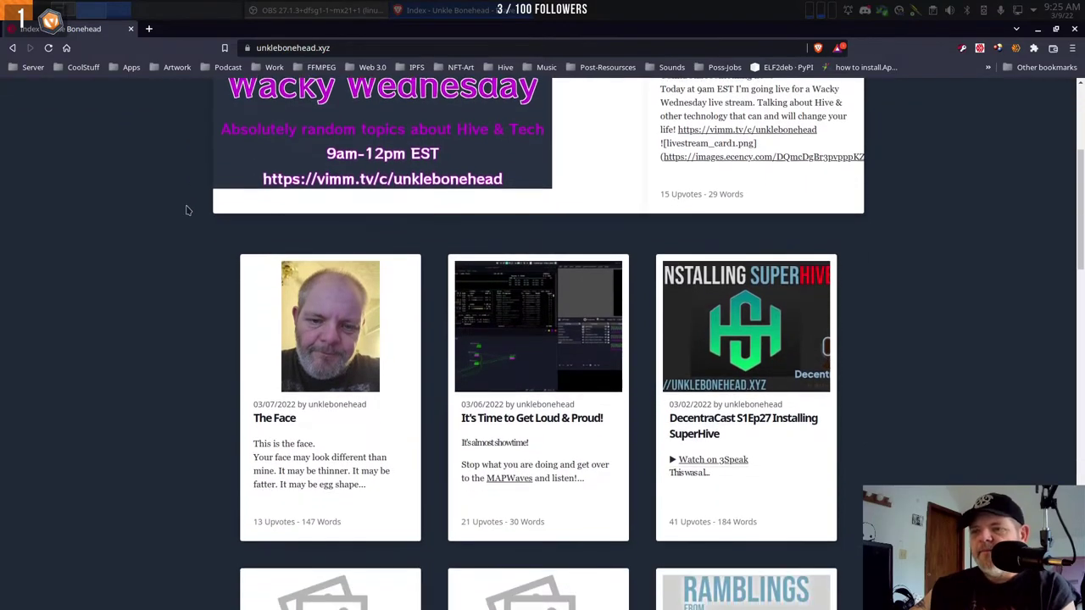
scroll(181, 216, down, 12)
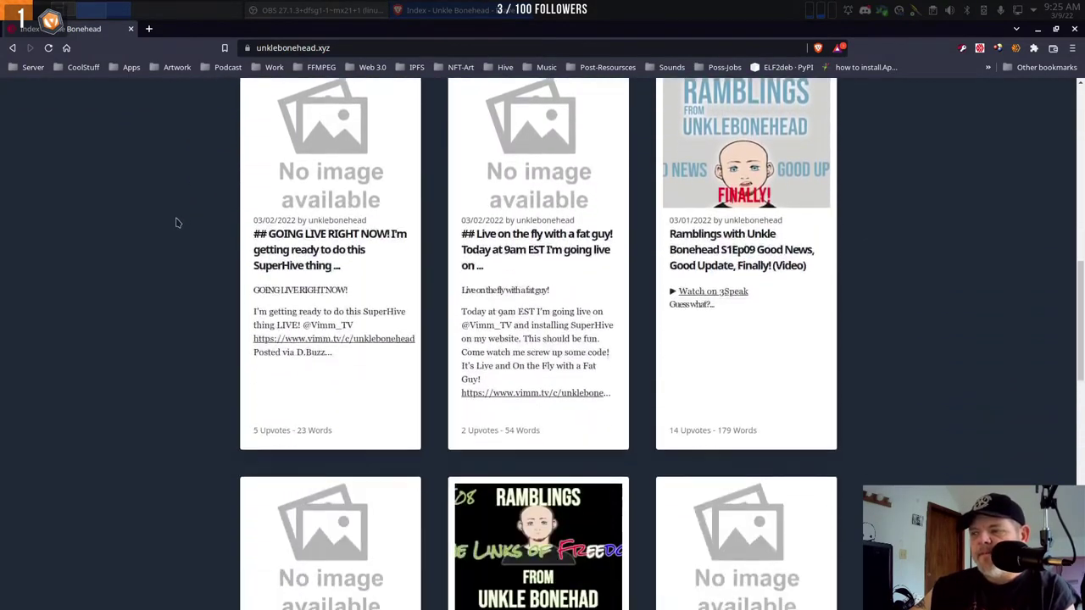
scroll(173, 229, down, 10)
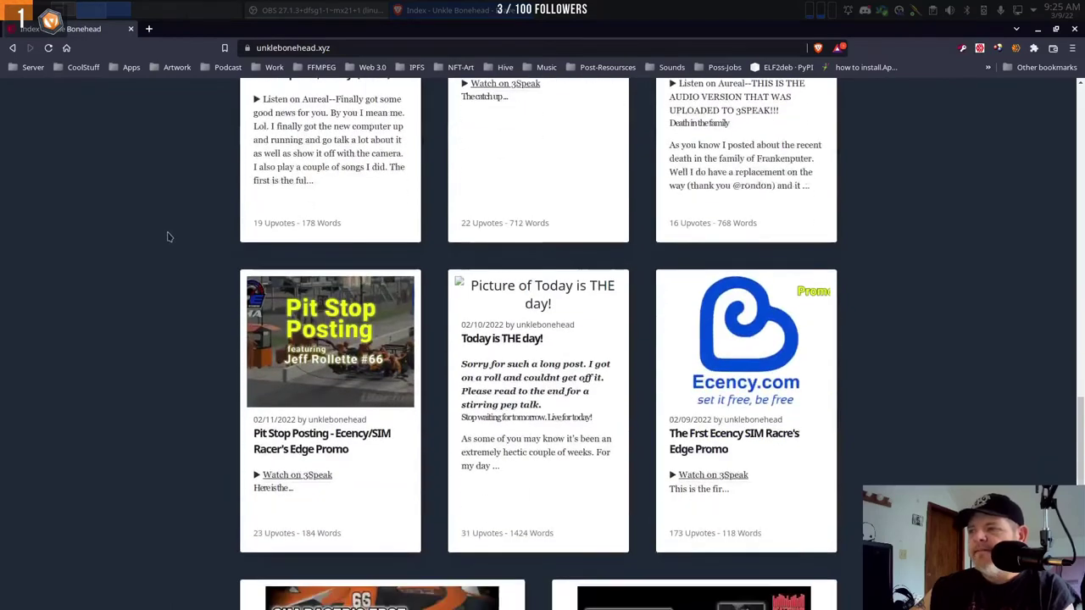
scroll(166, 241, down, 5)
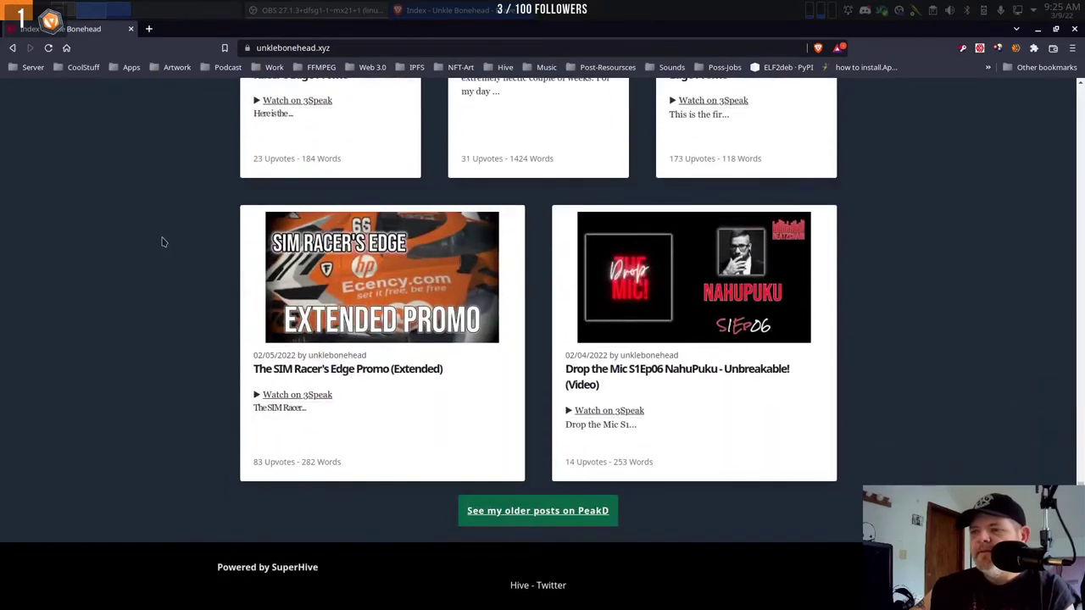
scroll(161, 244, up, 17)
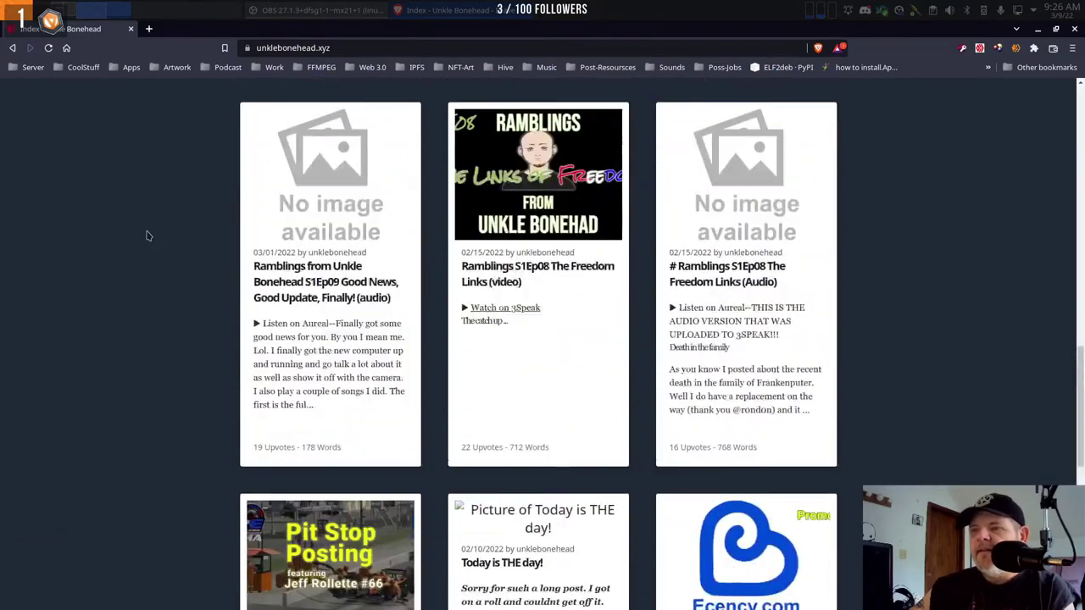
scroll(146, 235, up, 18)
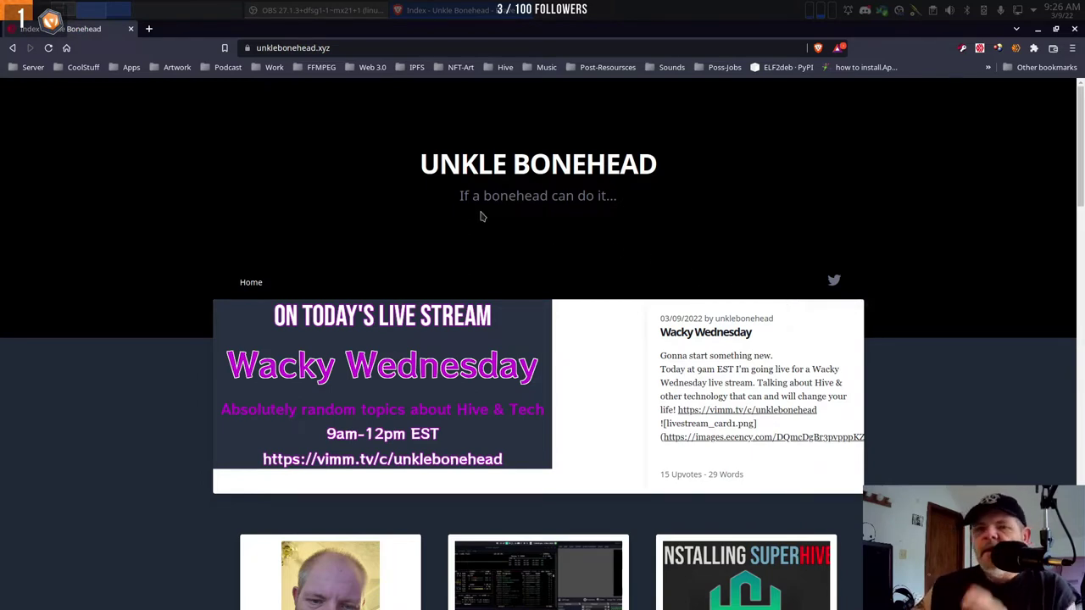
Open the site's /admin page and sign in with the saved credentials.
click(381, 47)
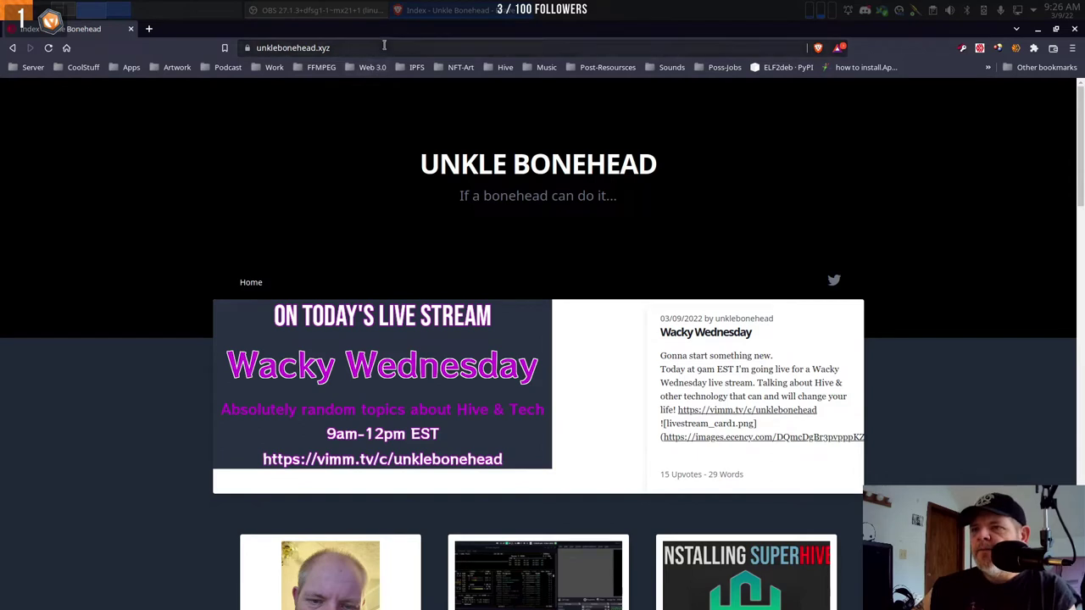
click(384, 47)
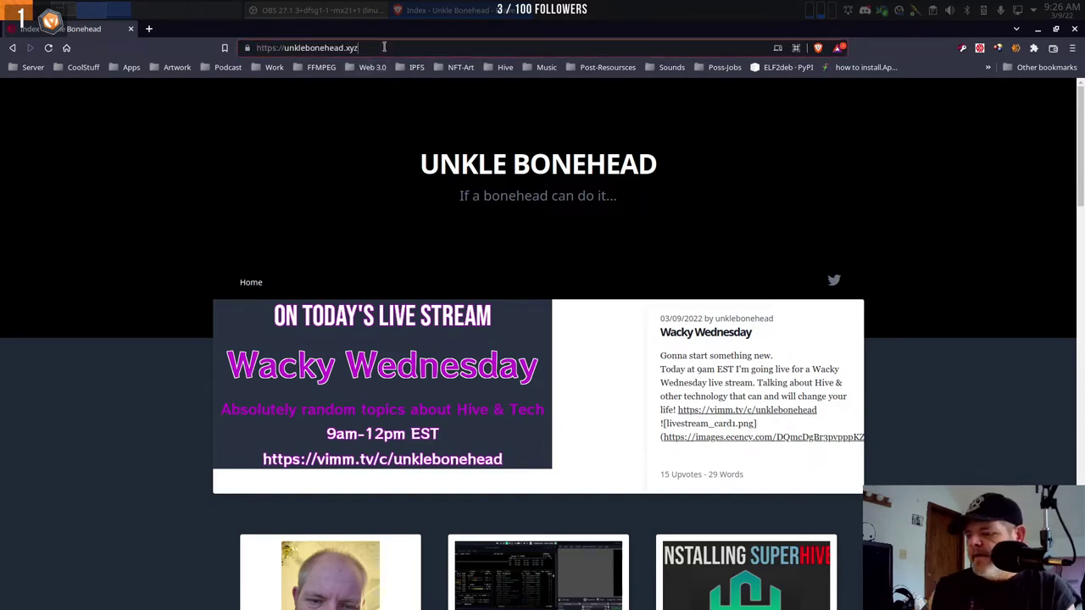
text(/admin)
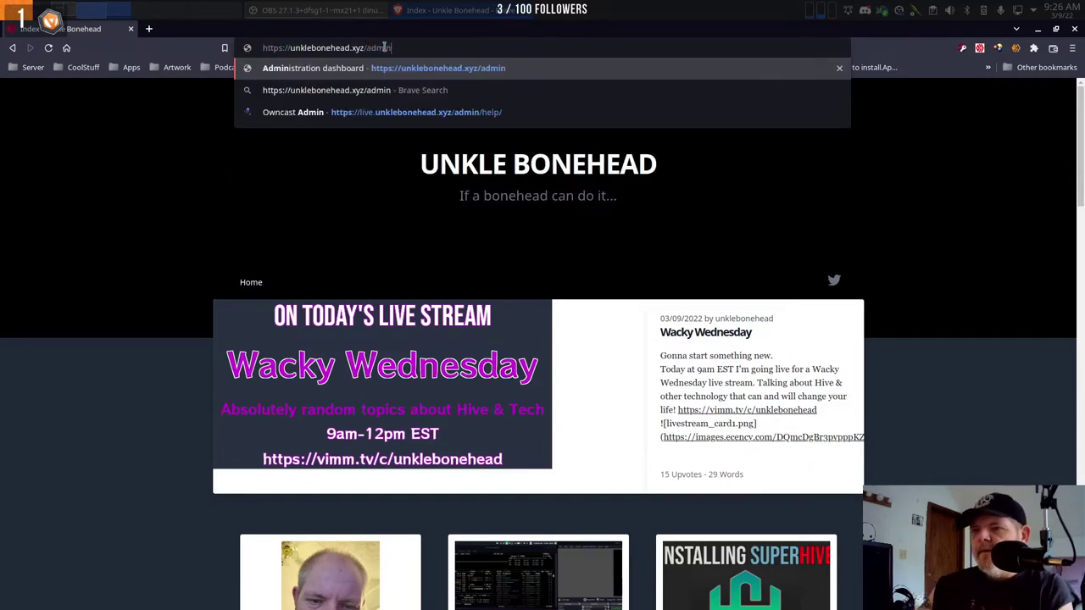
key(Return)
right_click(384, 47)
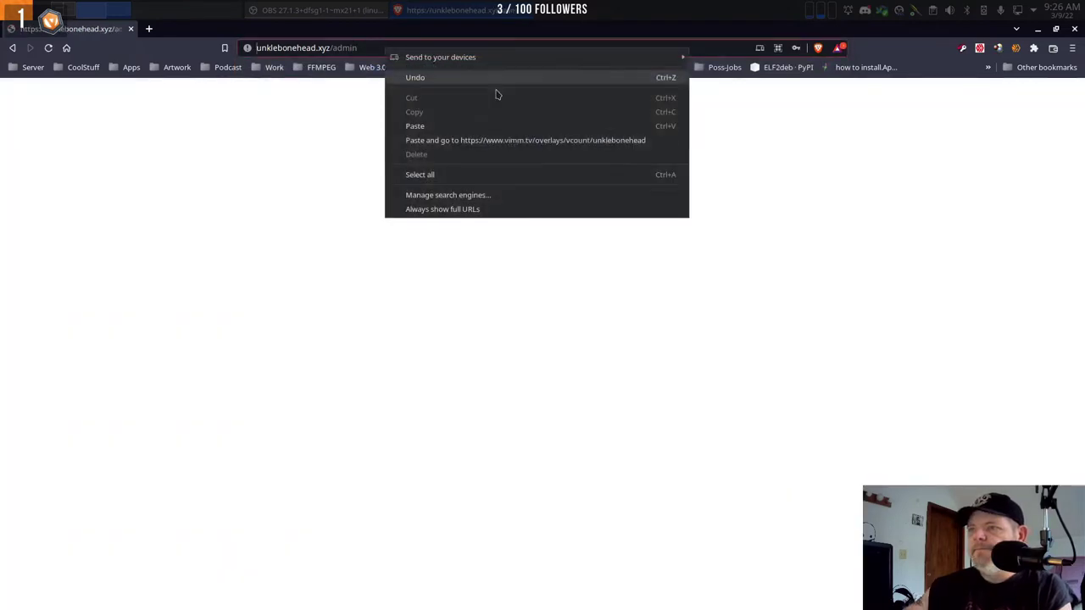
click(226, 203)
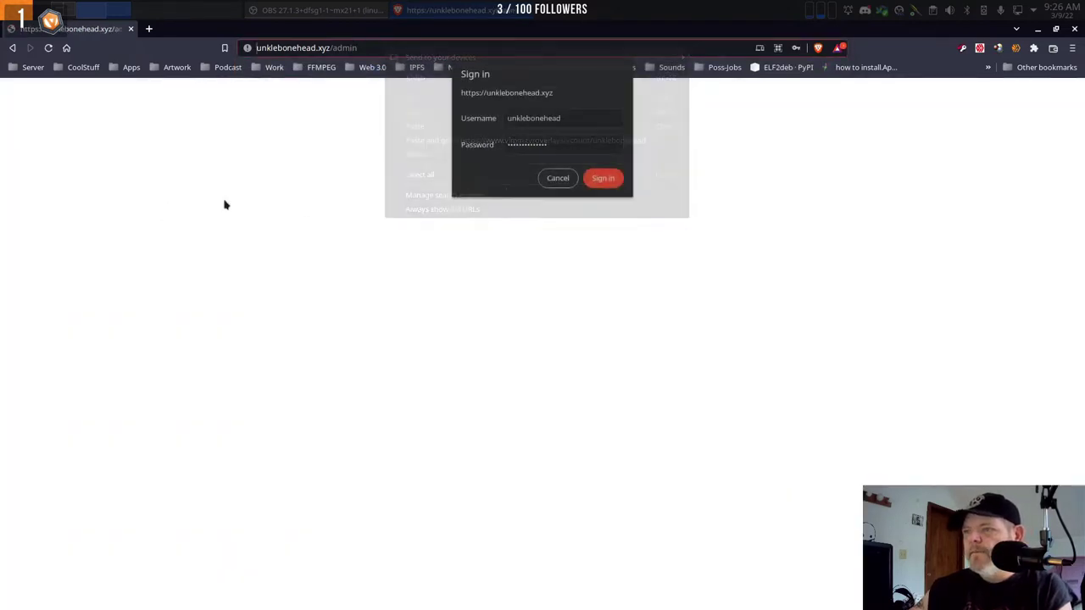
click(604, 183)
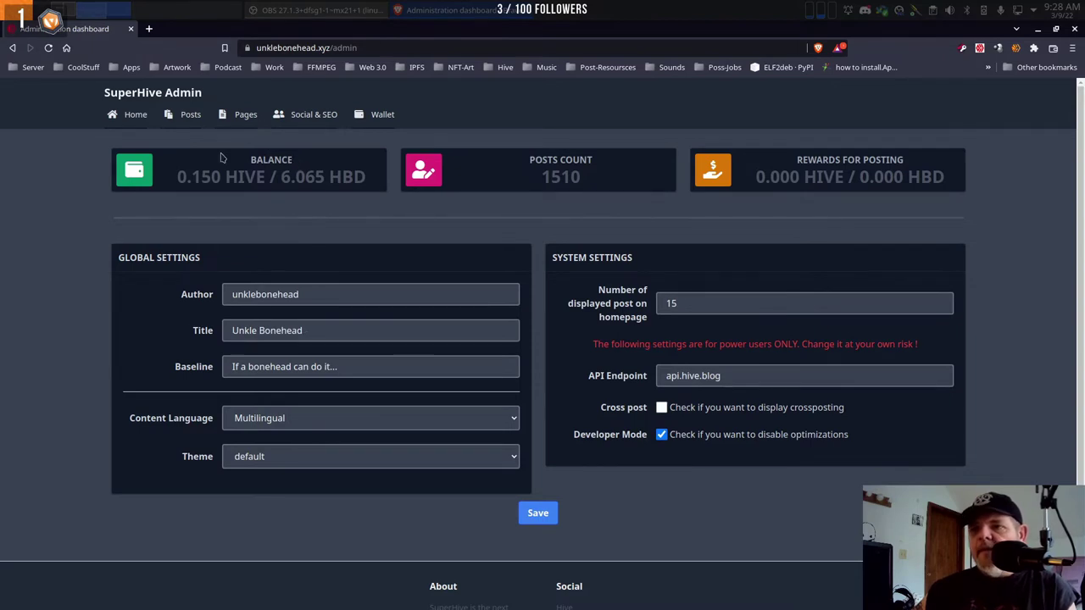
Open the unklebonehead.xyz homepage in a second tab to view its title and baseline.
click(342, 370)
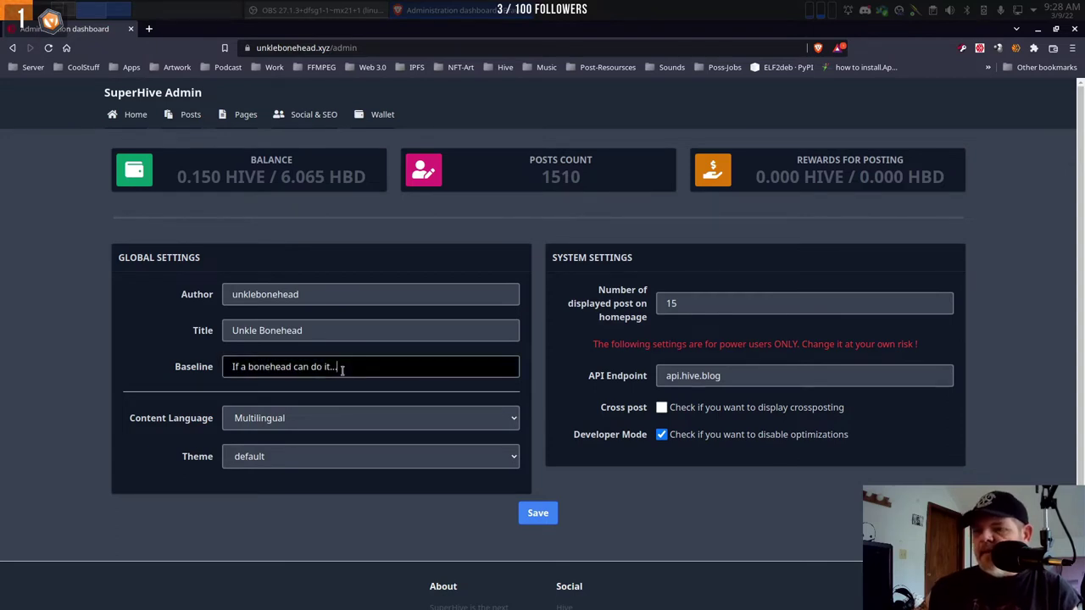
click(148, 30)
text(unkl)
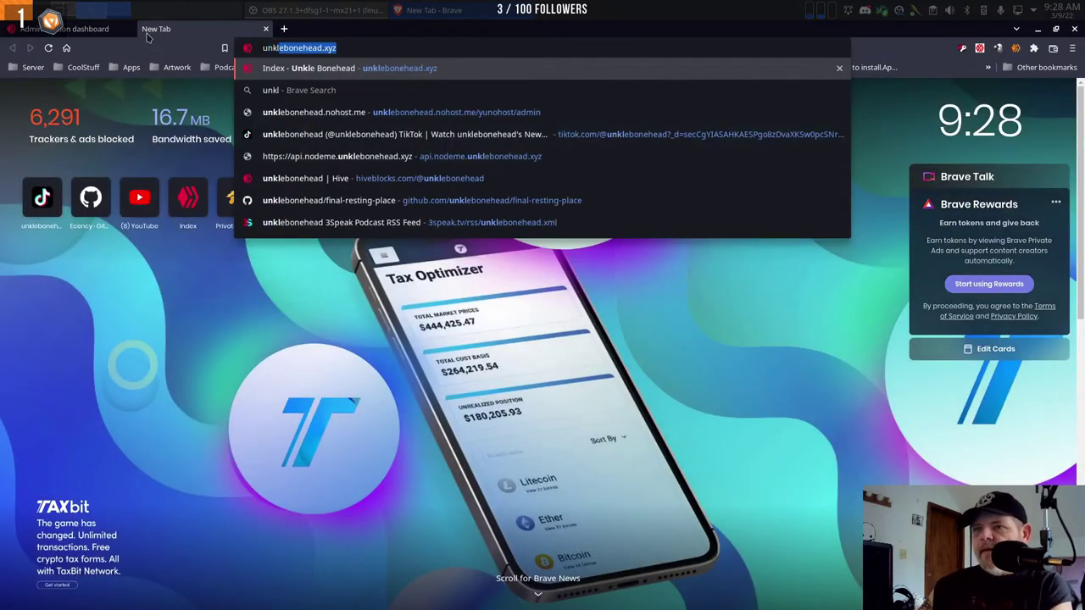
key(Return)
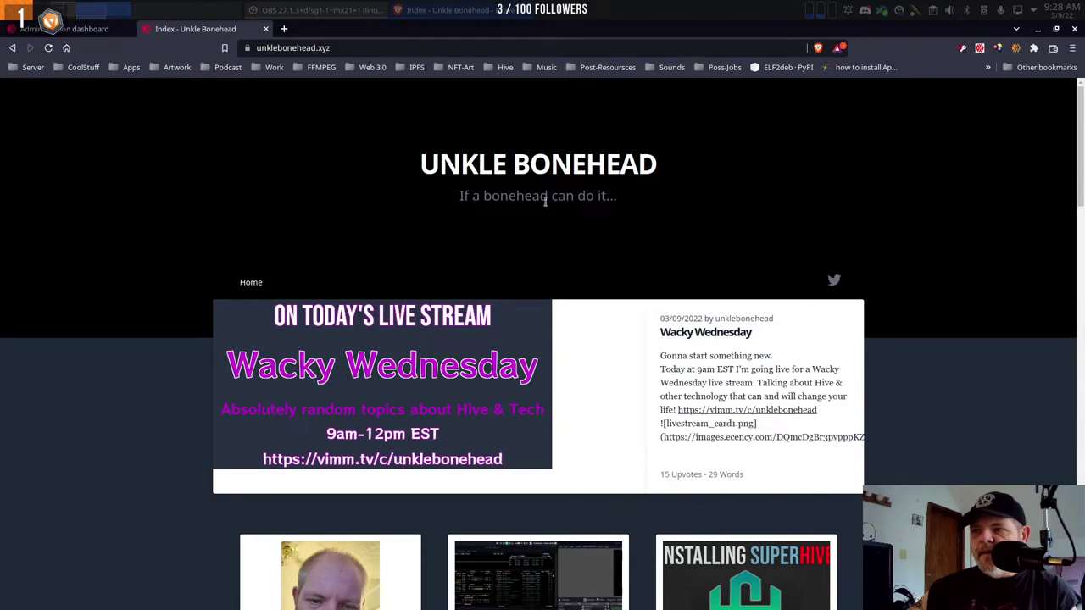
Set the site's baseline to "If a bonehead can do it whats your excuse?", save, and reload the homepage to check it.
click(87, 34)
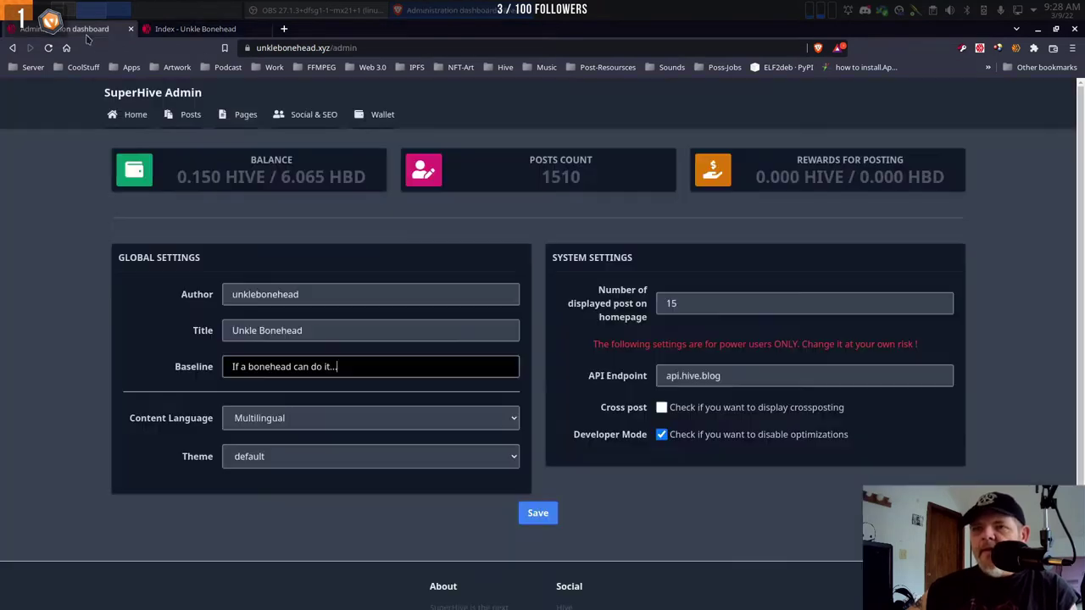
click(363, 375)
key(BackSpace)
key(BackSpace)
text(whats )
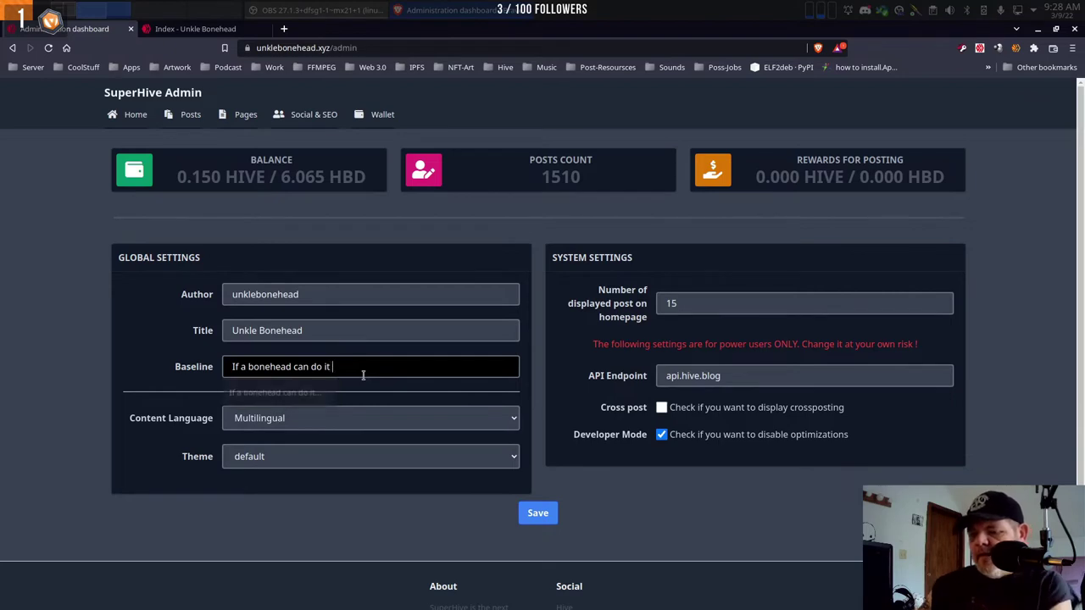
text(y)
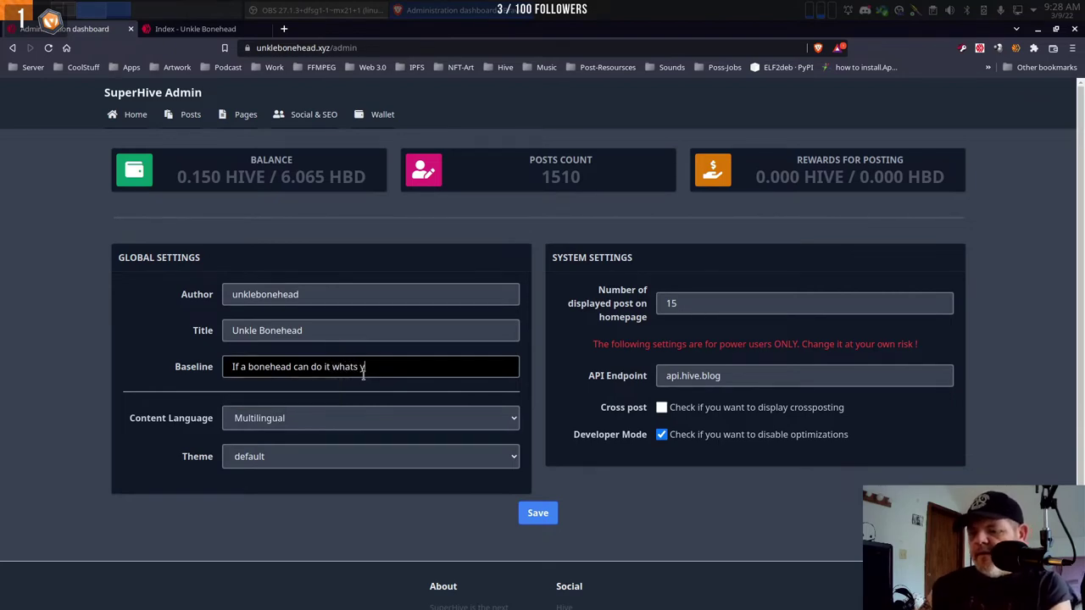
text(our excuse)
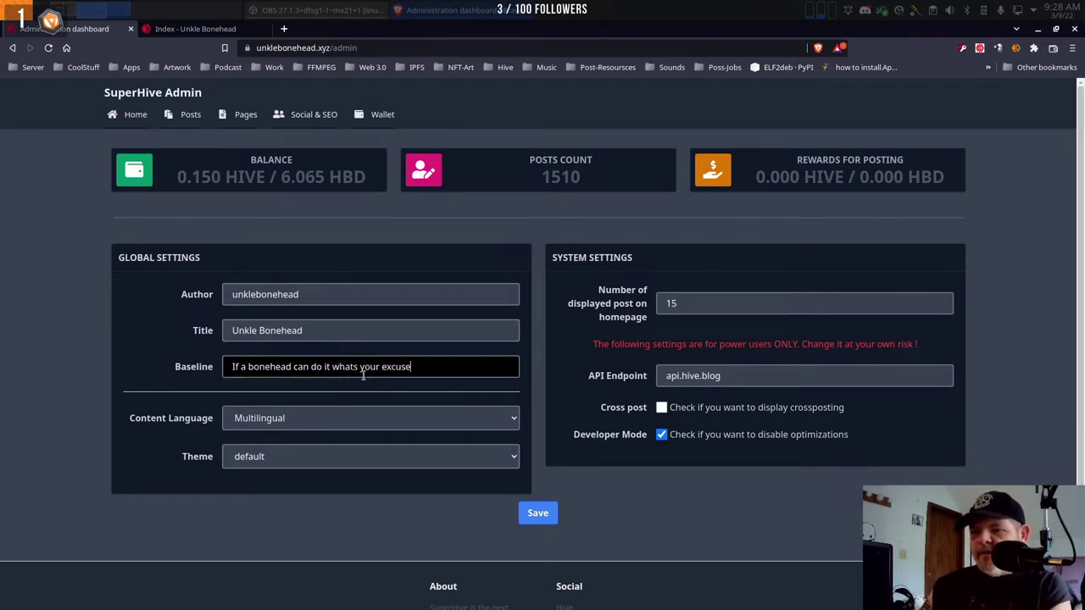
text(?)
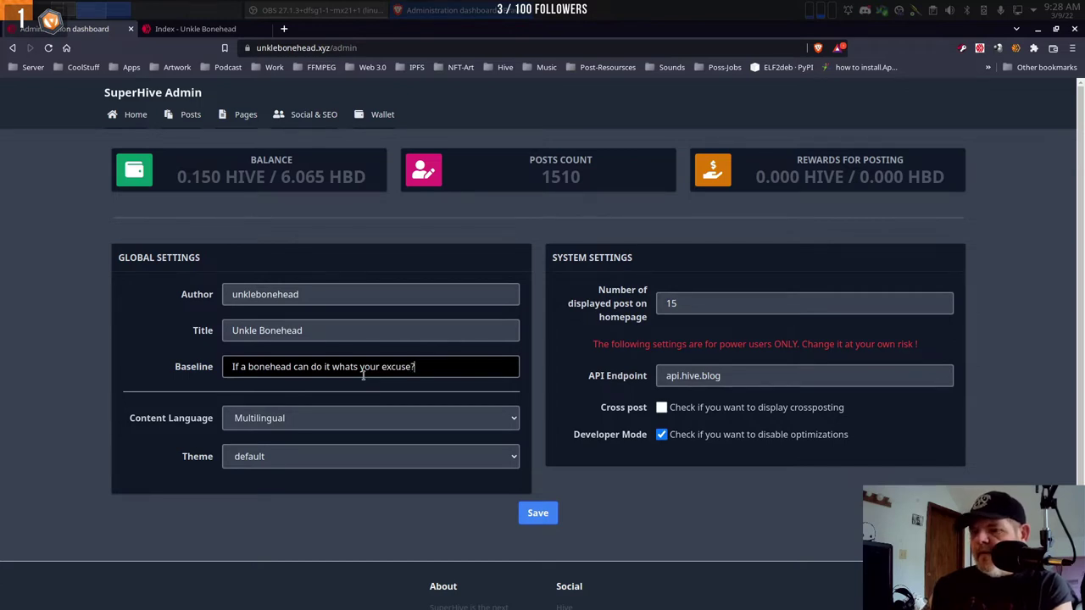
click(523, 517)
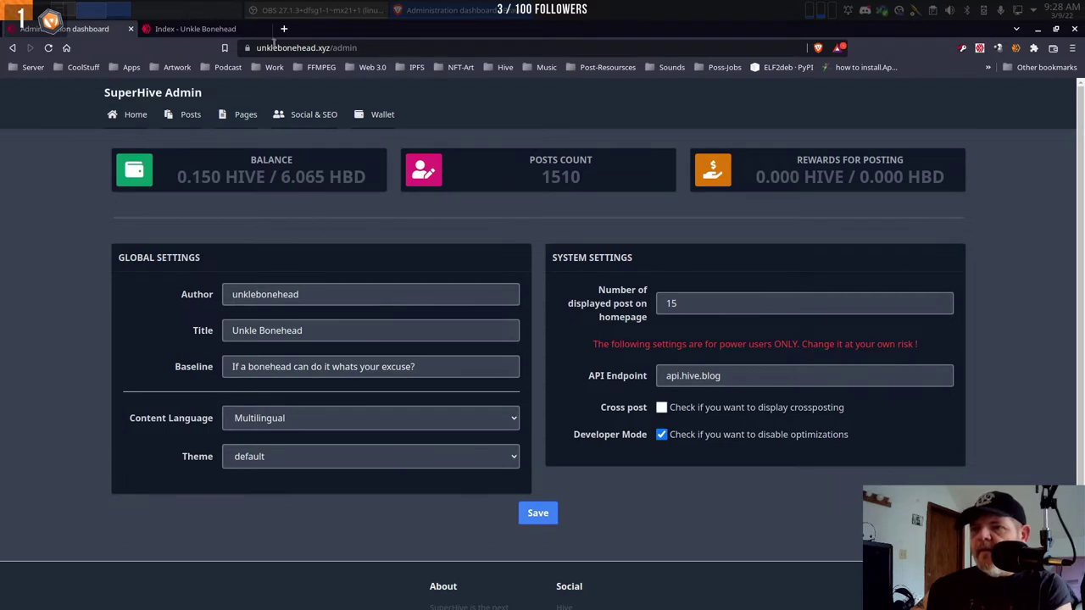
click(247, 32)
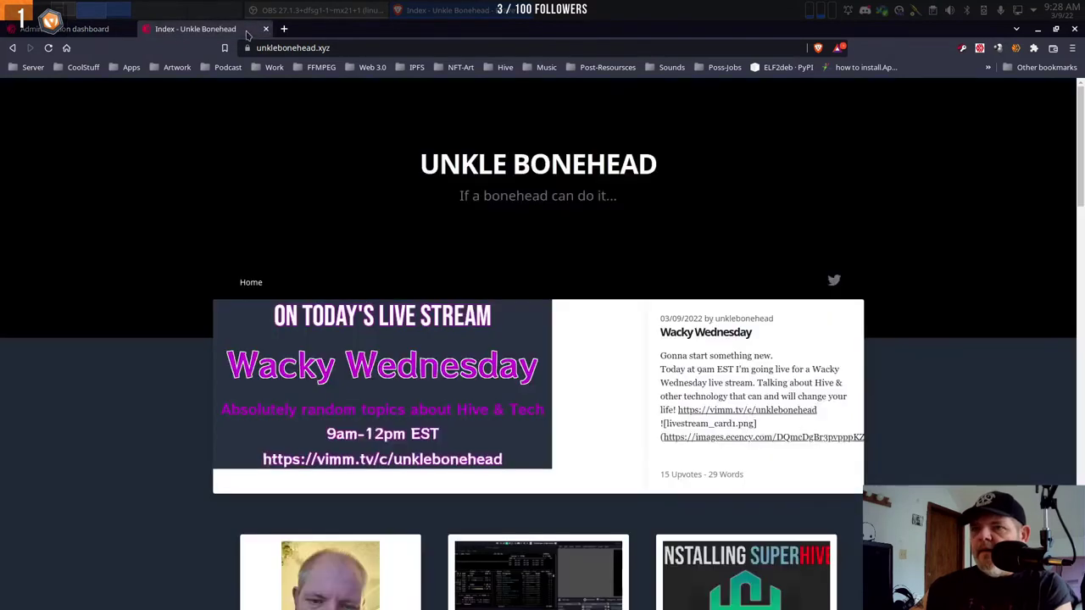
click(49, 49)
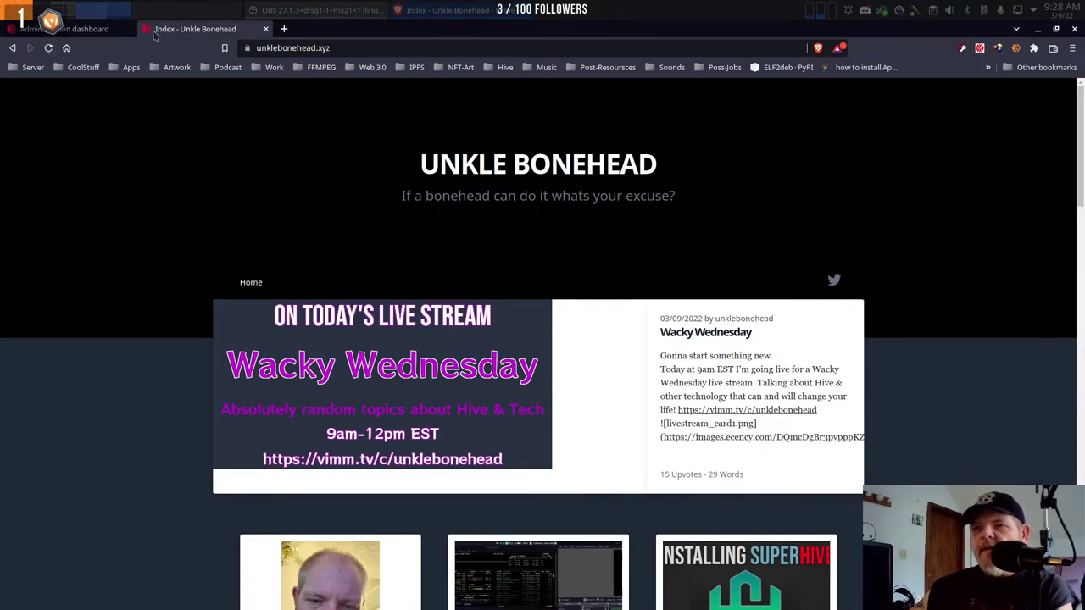
Change the site's title to "Unkle Bonehead's Web3 Blog", save, and check it on the homepage.
click(74, 32)
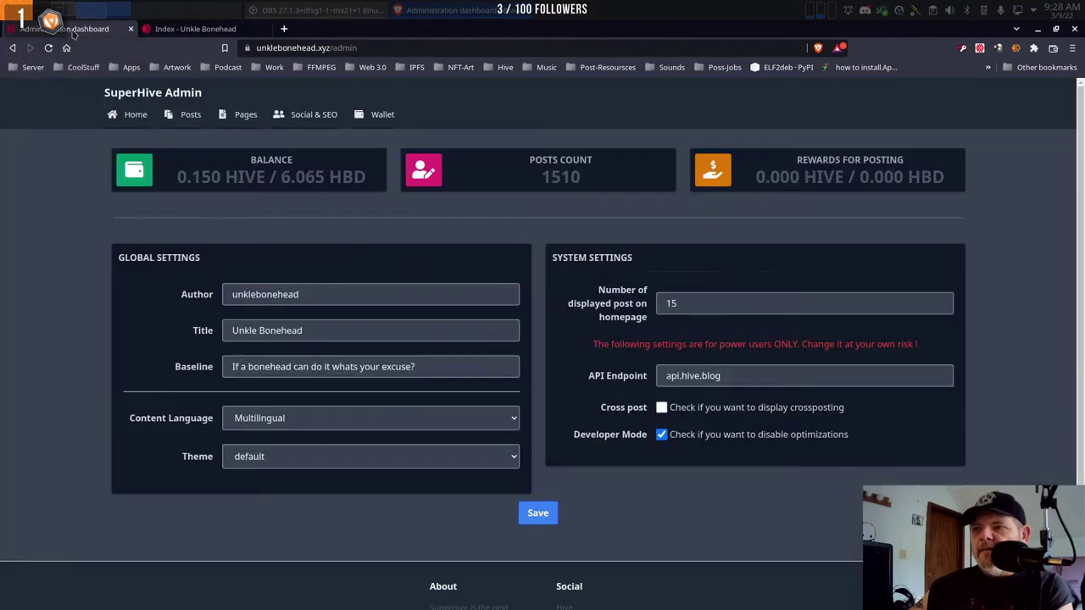
click(315, 335)
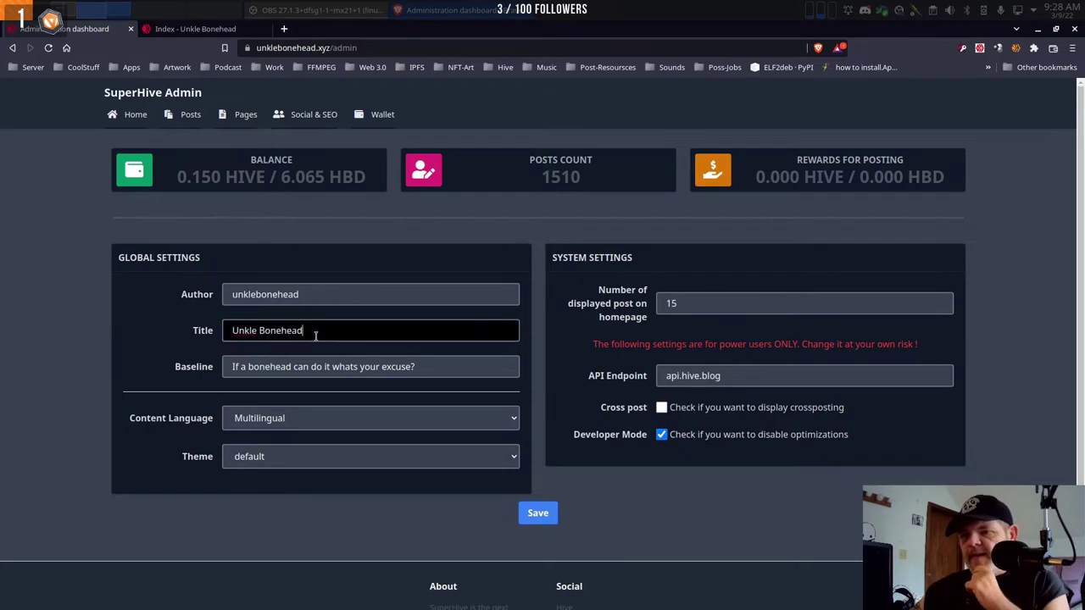
text('s )
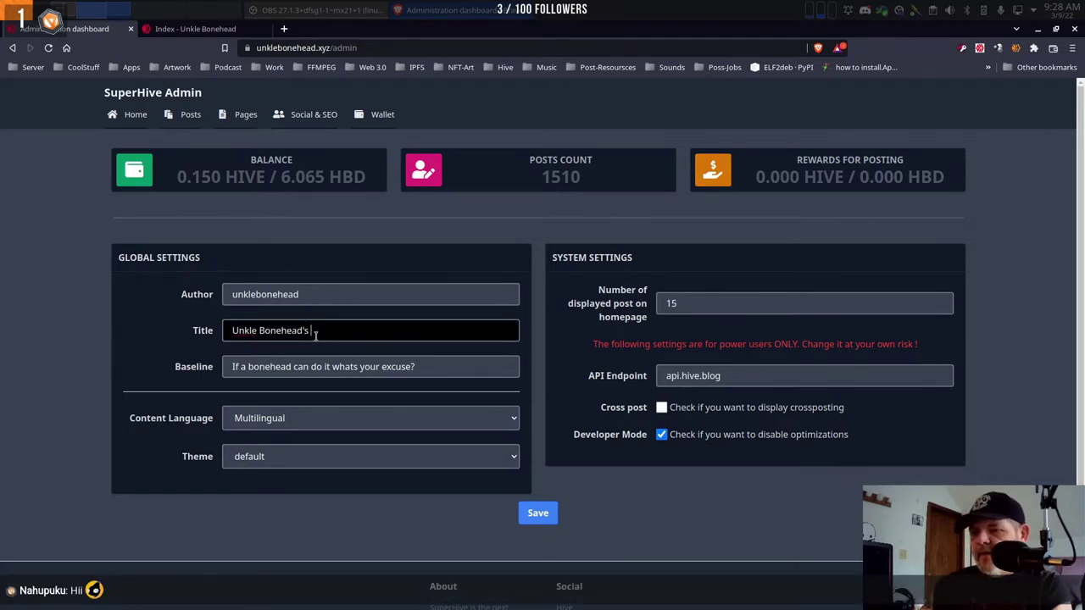
text(Web)
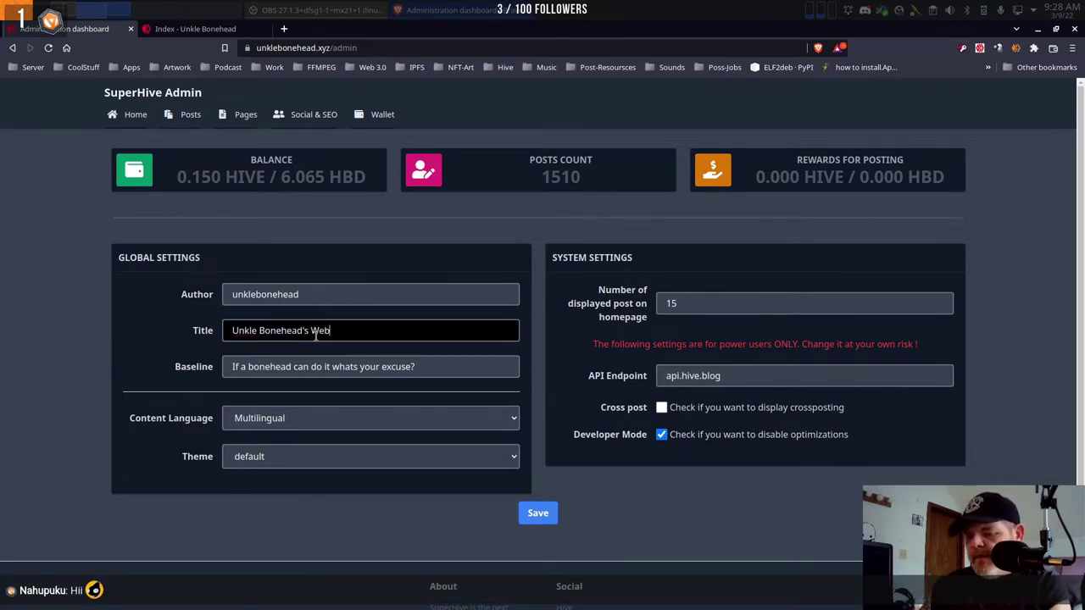
text(3)
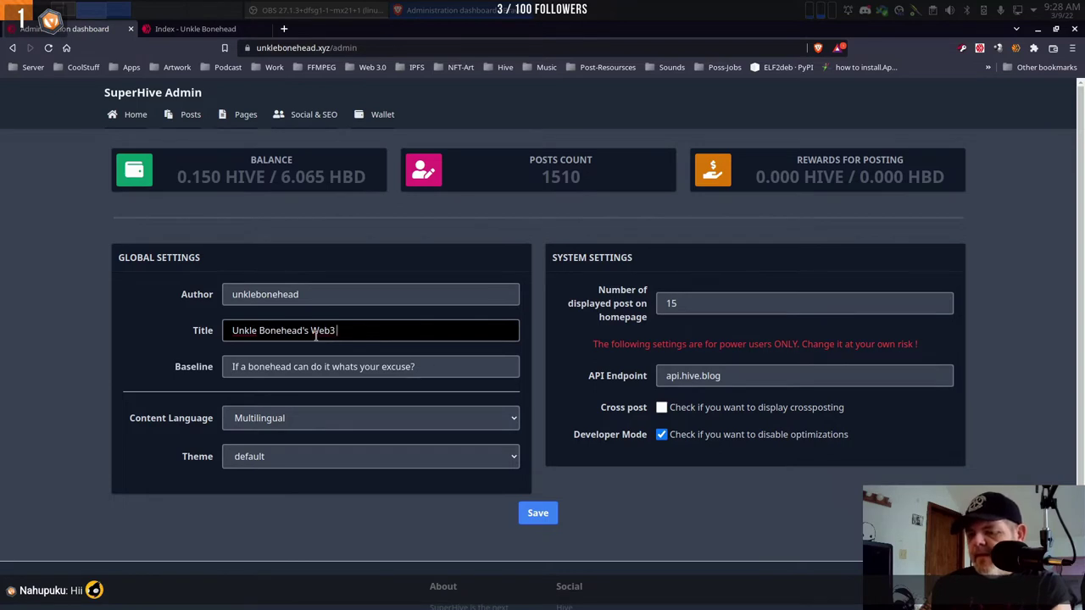
text( Blog)
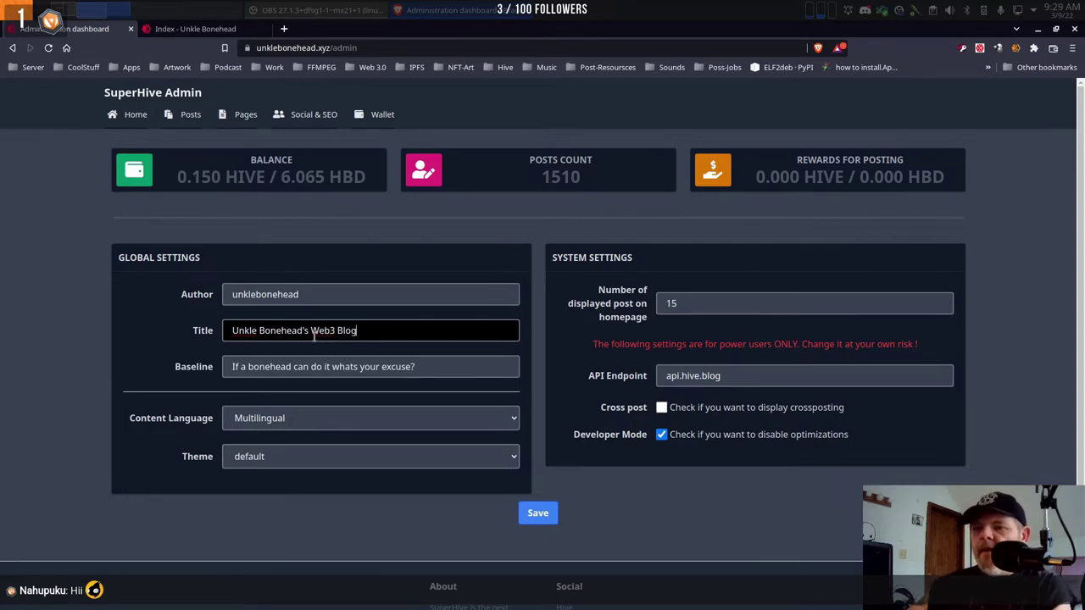
click(539, 515)
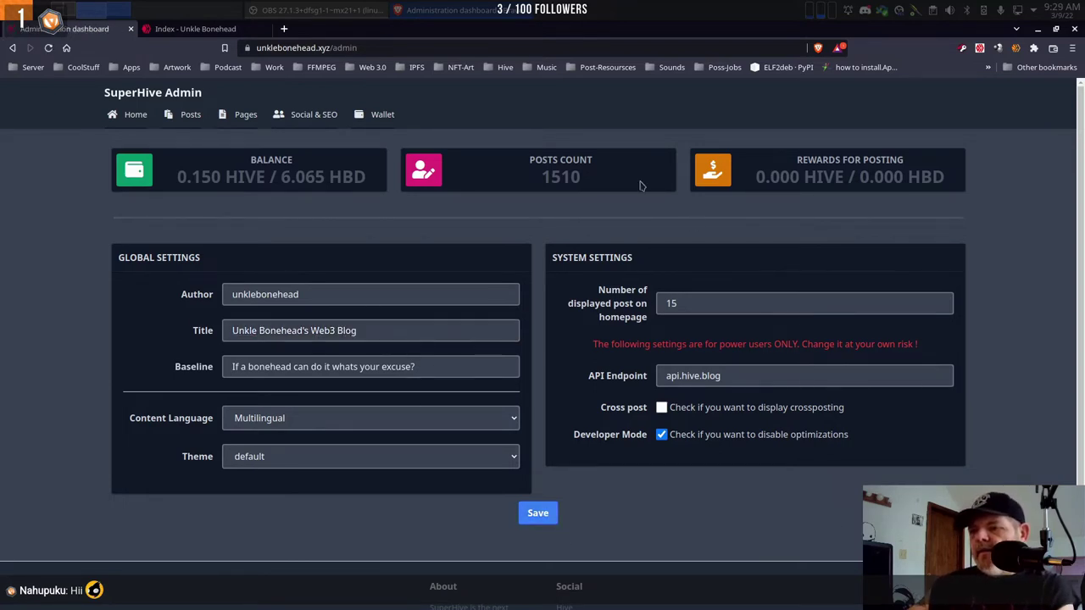
click(181, 32)
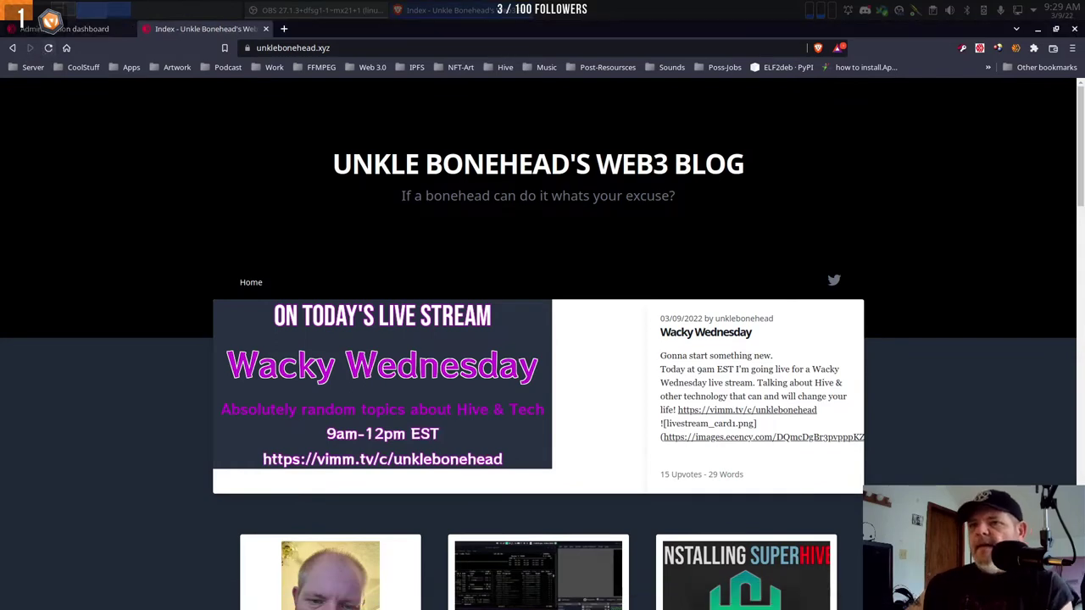
Set the site's theme to minimal in the admin dashboard, save, and reload the homepage to check it.
click(64, 29)
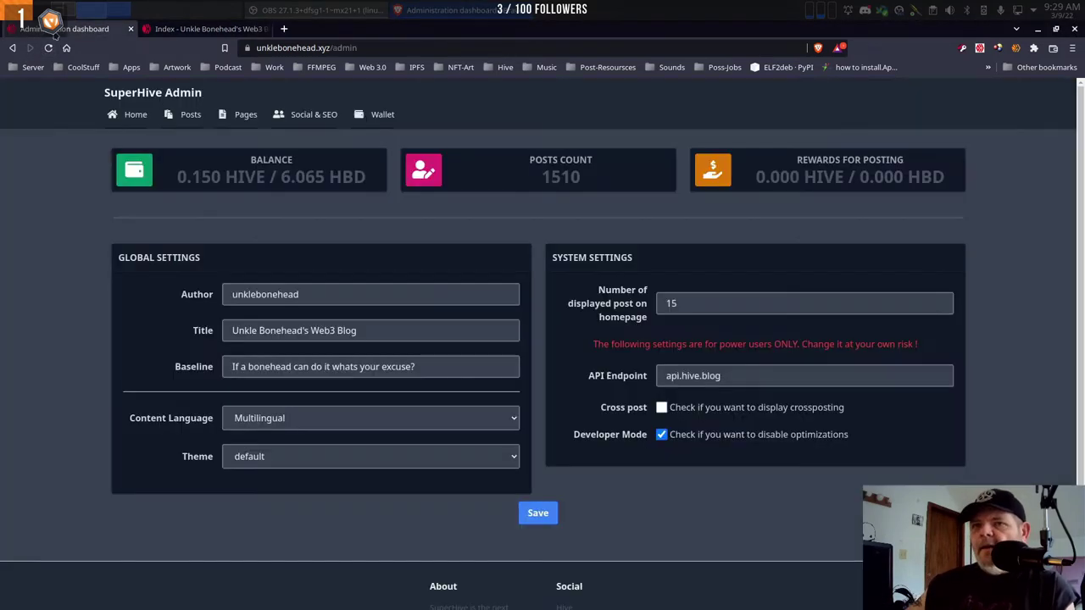
click(338, 458)
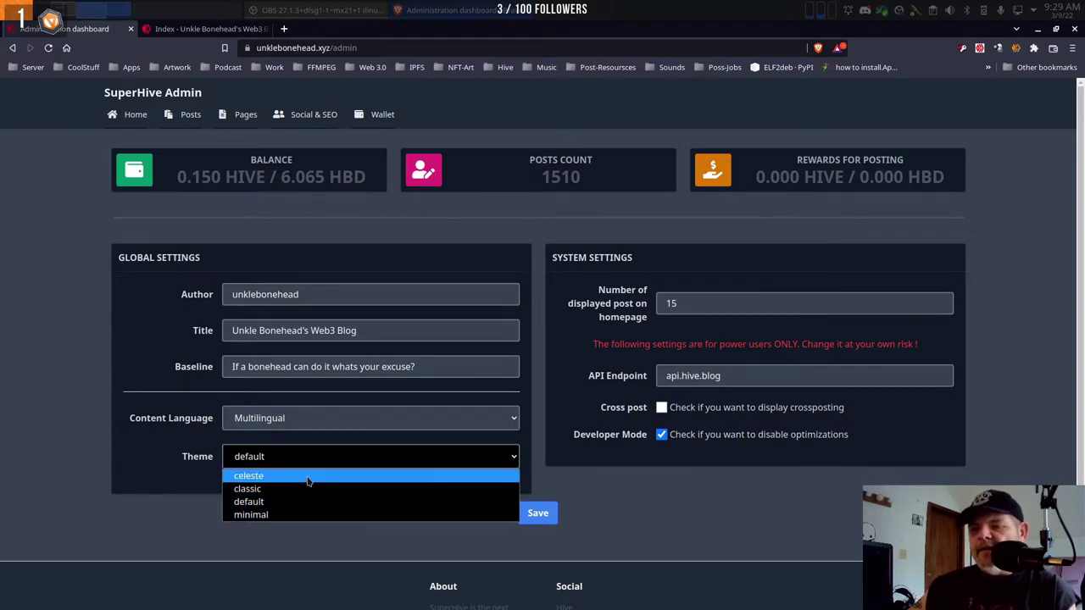
click(307, 515)
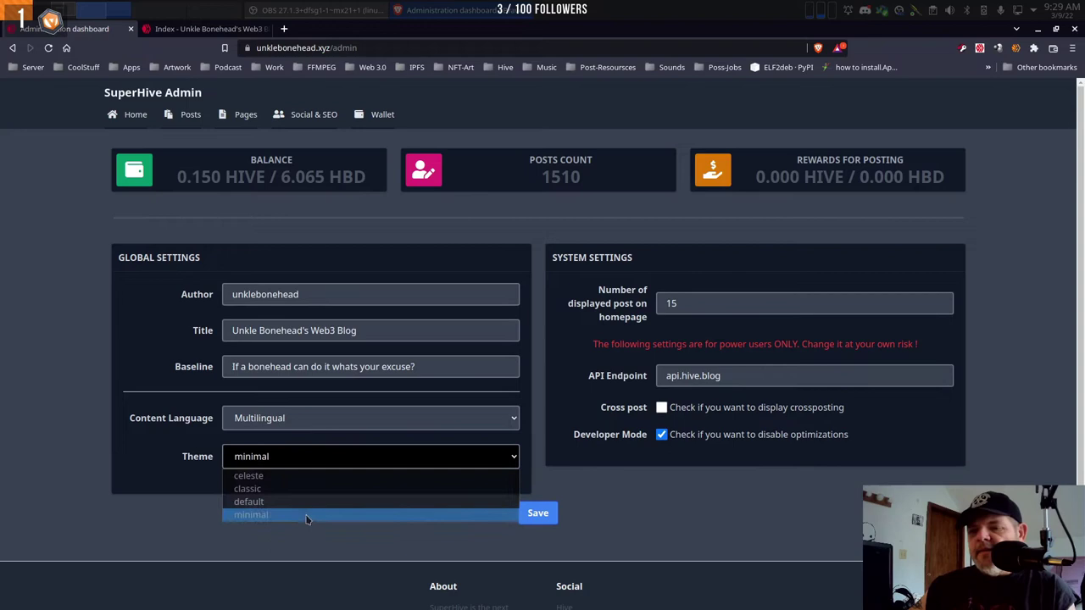
click(530, 521)
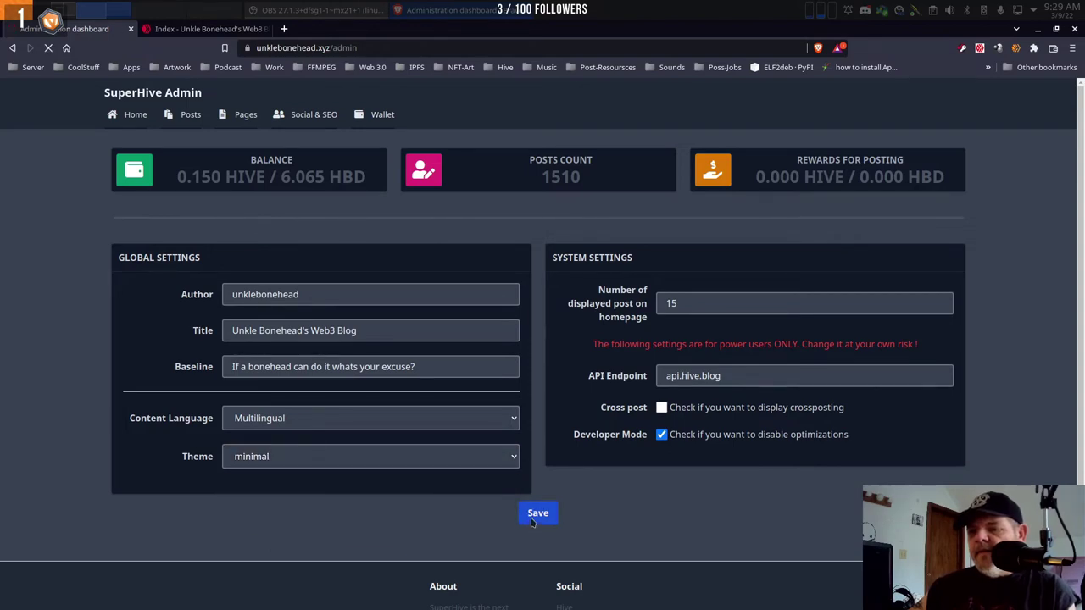
click(208, 29)
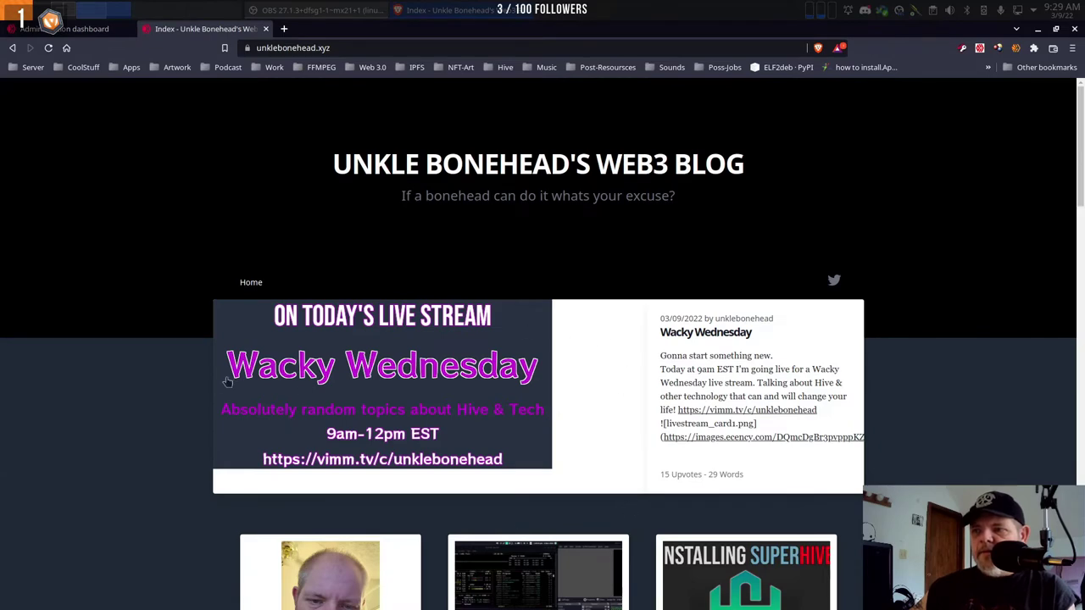
scroll(172, 407, down, 2)
scroll(172, 407, up, 2)
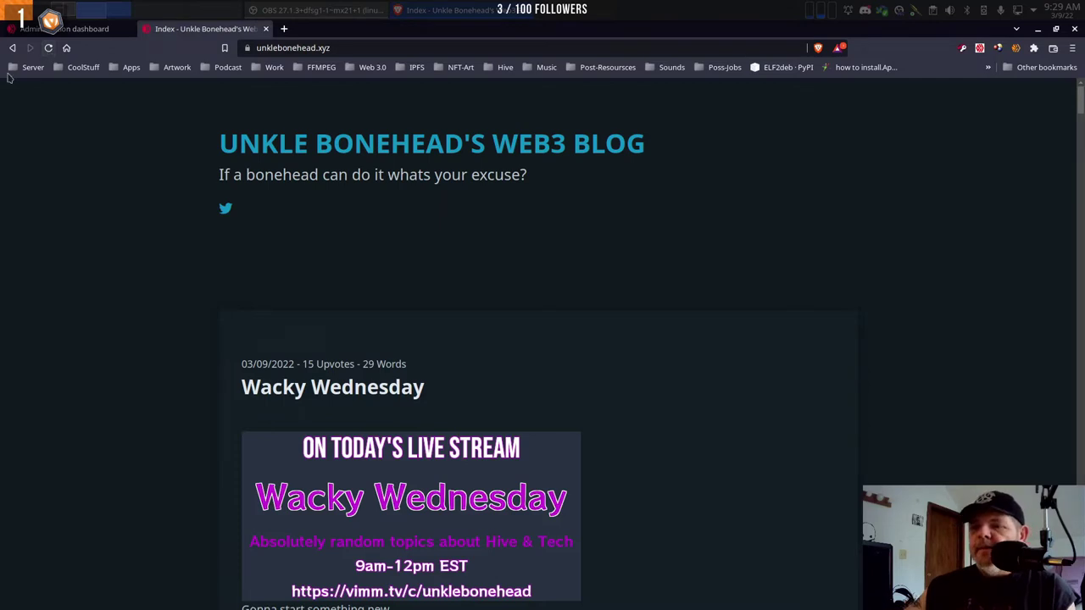
Look through the homepage's post list to examine how the minimal theme lays out titles, images and excerpts.
scroll(163, 187, down, 5)
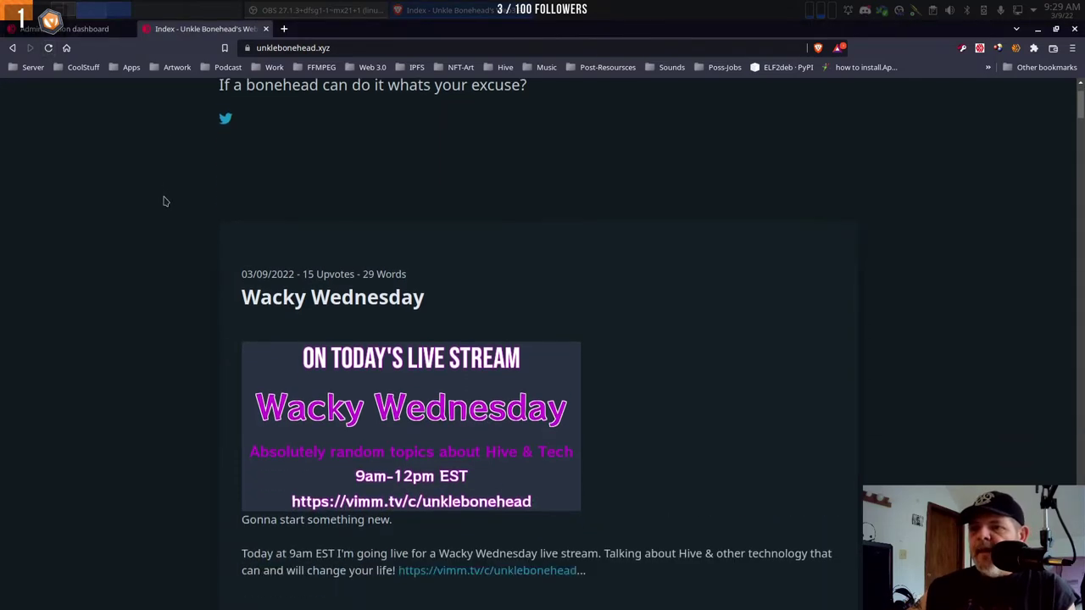
scroll(171, 221, down, 7)
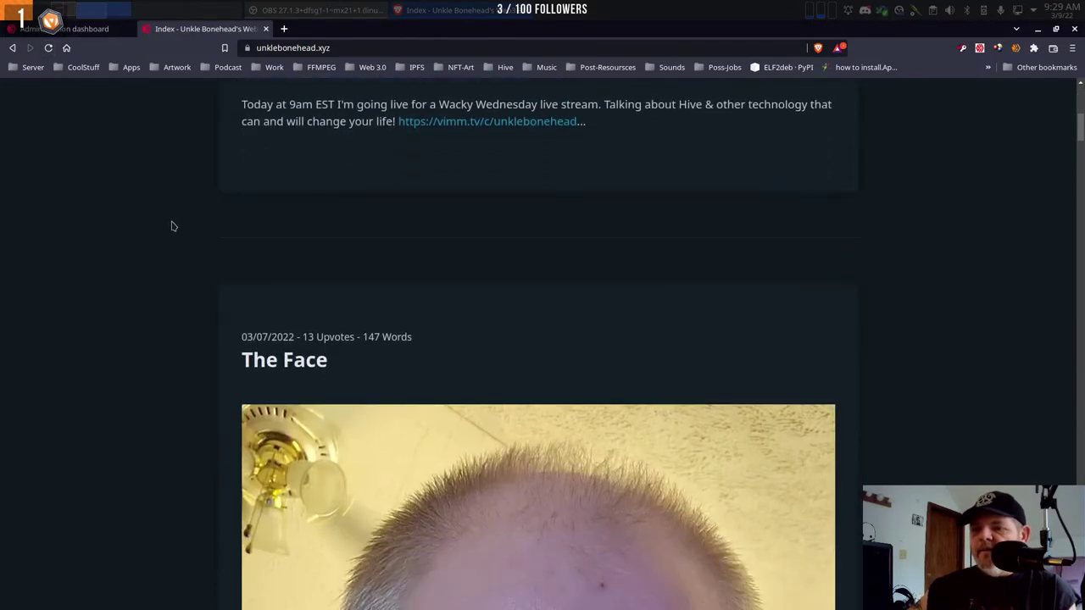
scroll(178, 246, down, 1)
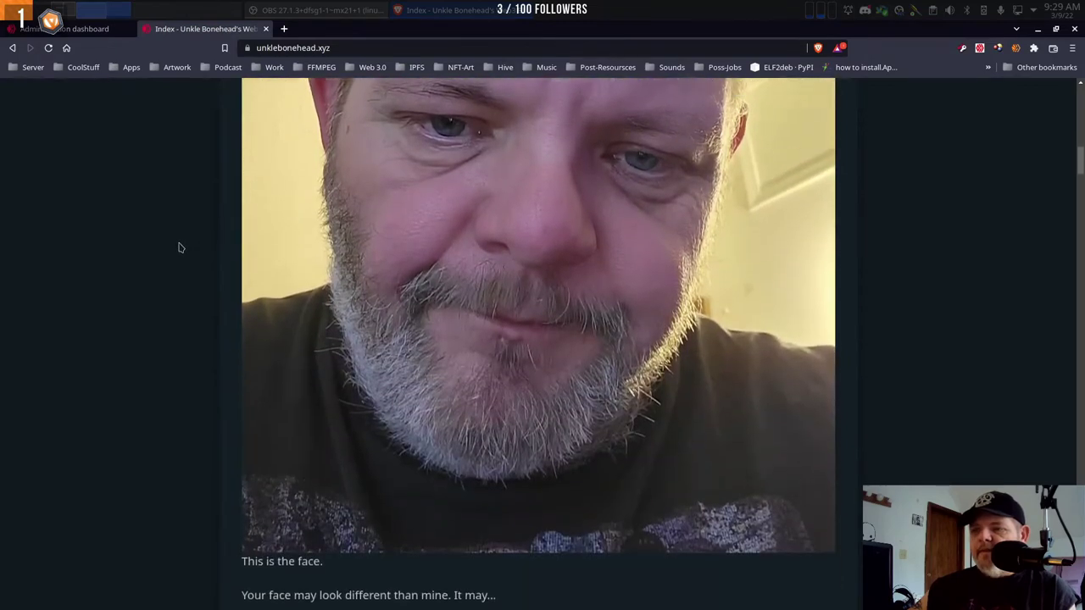
scroll(178, 245, up, 1)
scroll(181, 262, down, 8)
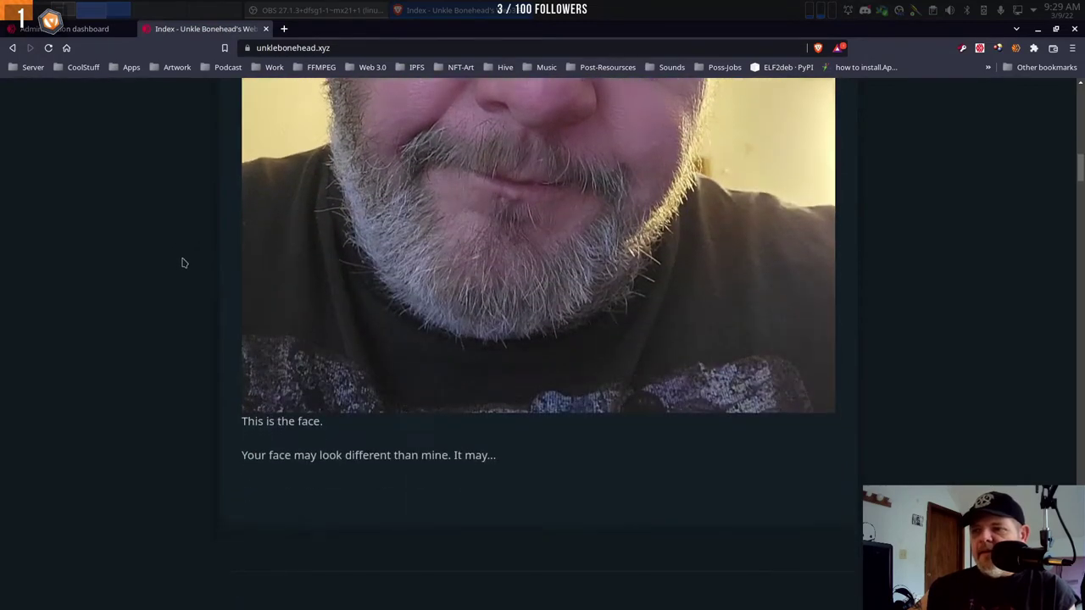
scroll(180, 294, down, 3)
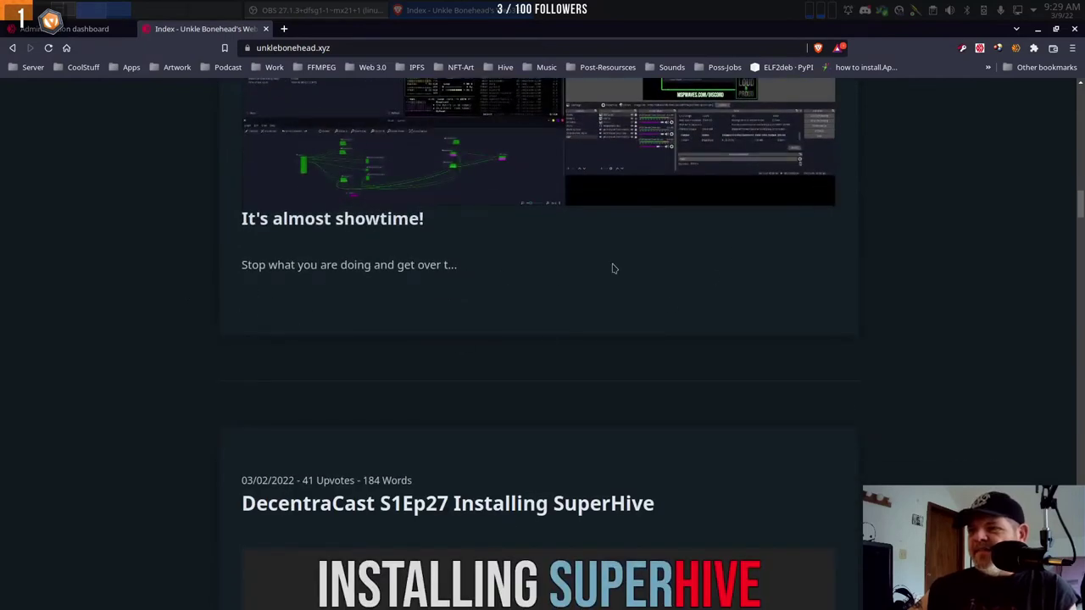
scroll(519, 311, up, 2)
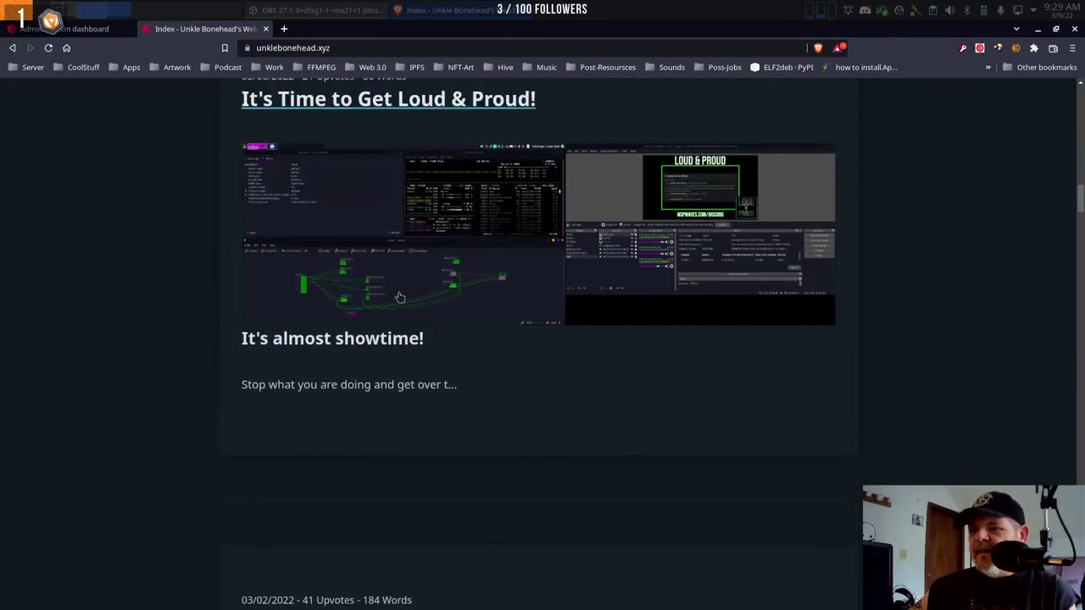
scroll(730, 433, down, 2)
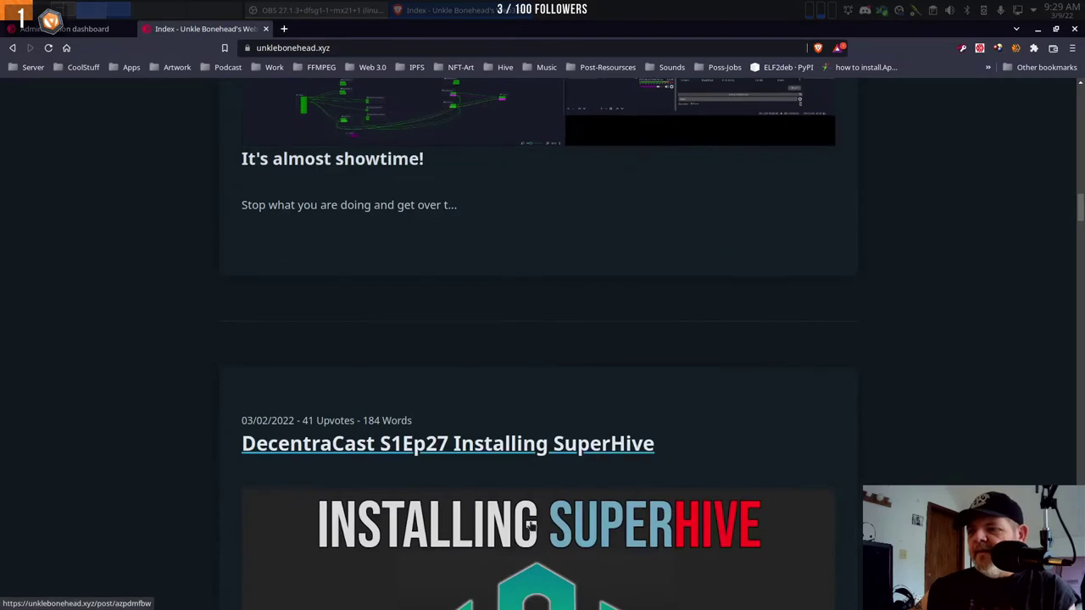
scroll(499, 313, up, 4)
scroll(503, 313, up, 8)
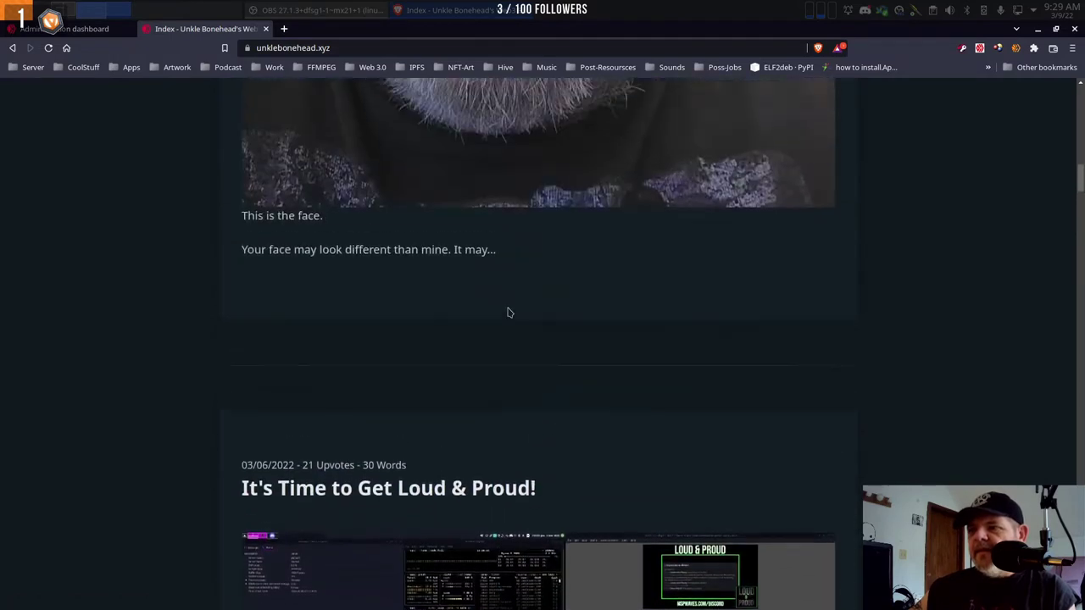
scroll(505, 313, up, 10)
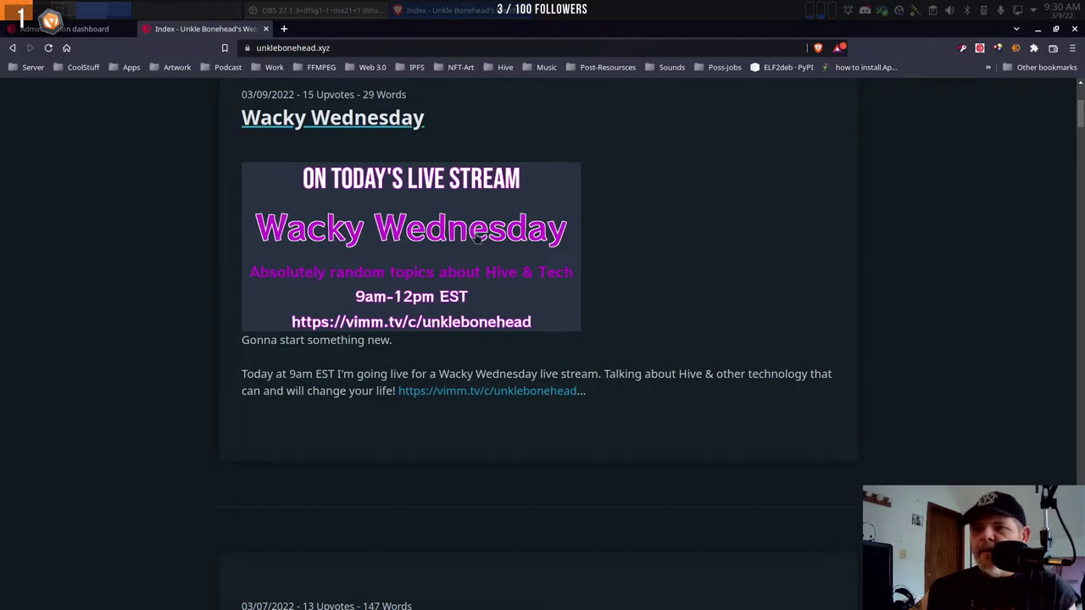
scroll(445, 253, up, 5)
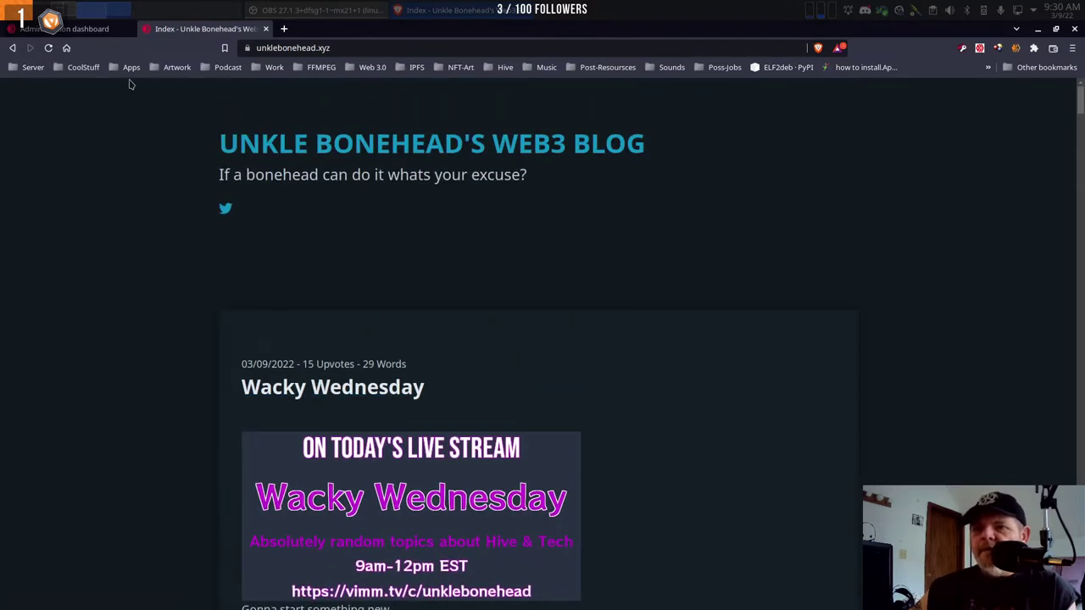
Set the site's theme to classic in the admin dashboard, save, and review the reloaded homepage and its posts.
click(94, 29)
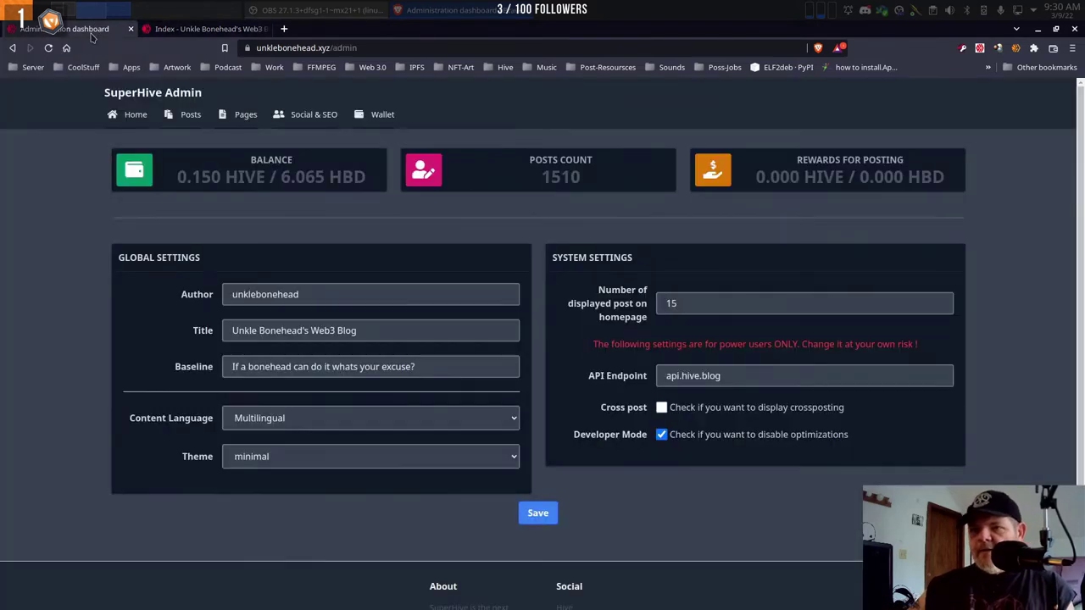
click(365, 462)
click(365, 489)
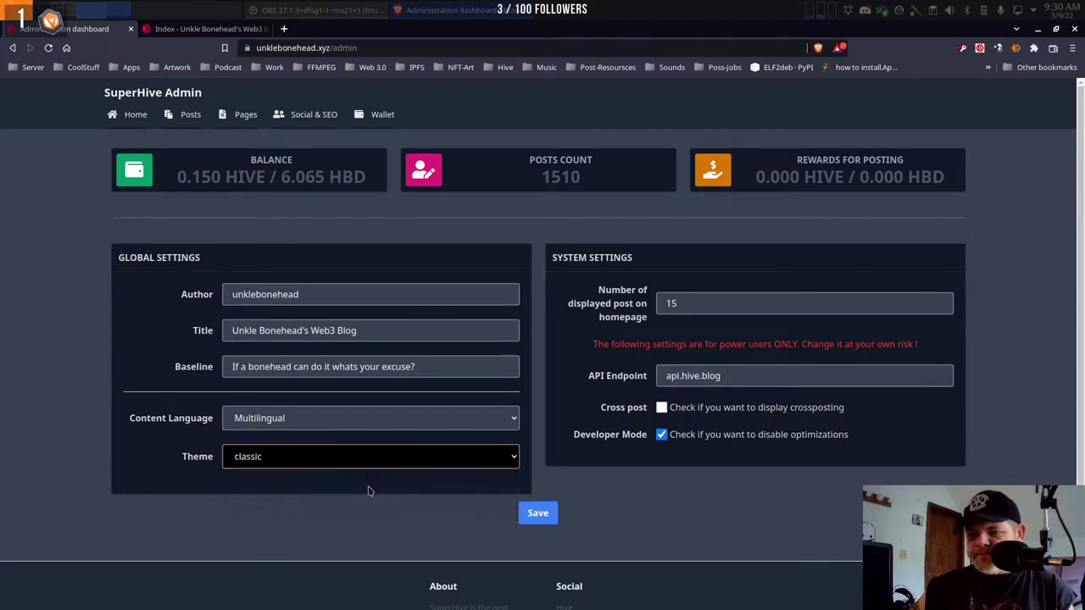
click(547, 518)
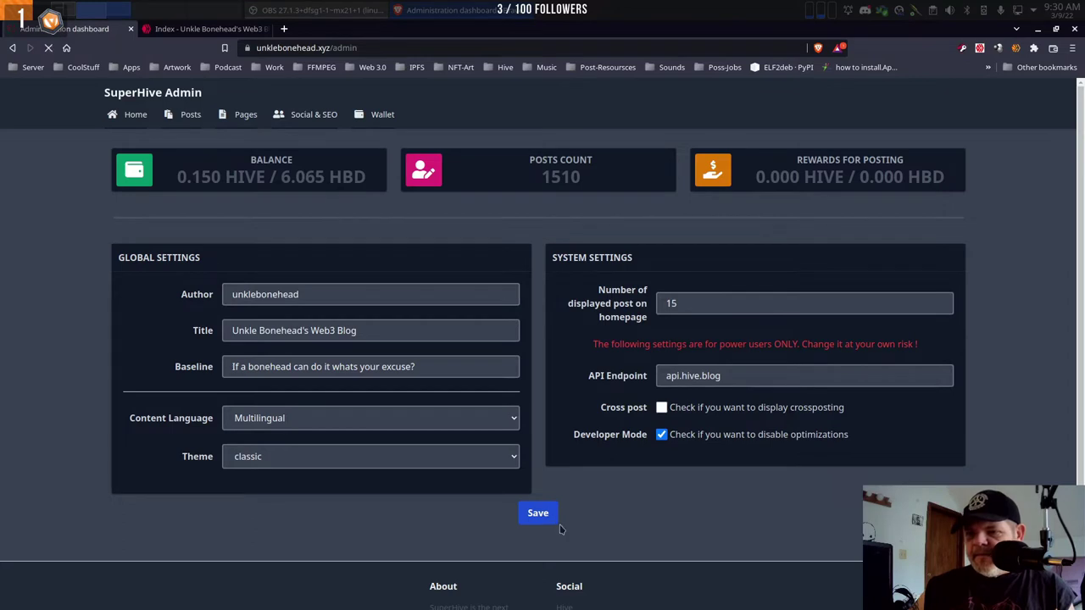
click(221, 32)
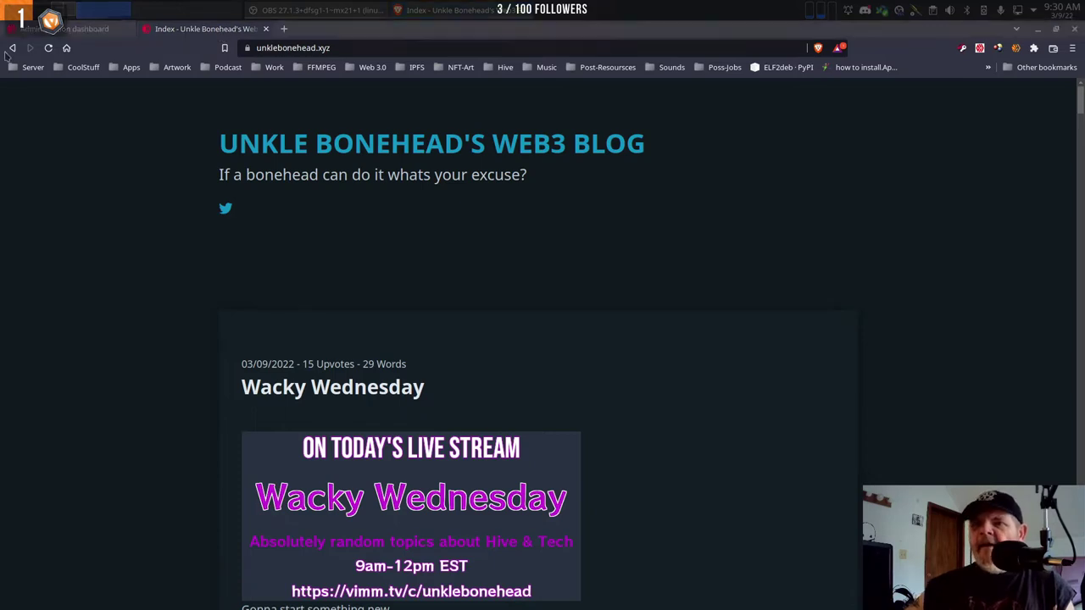
click(48, 47)
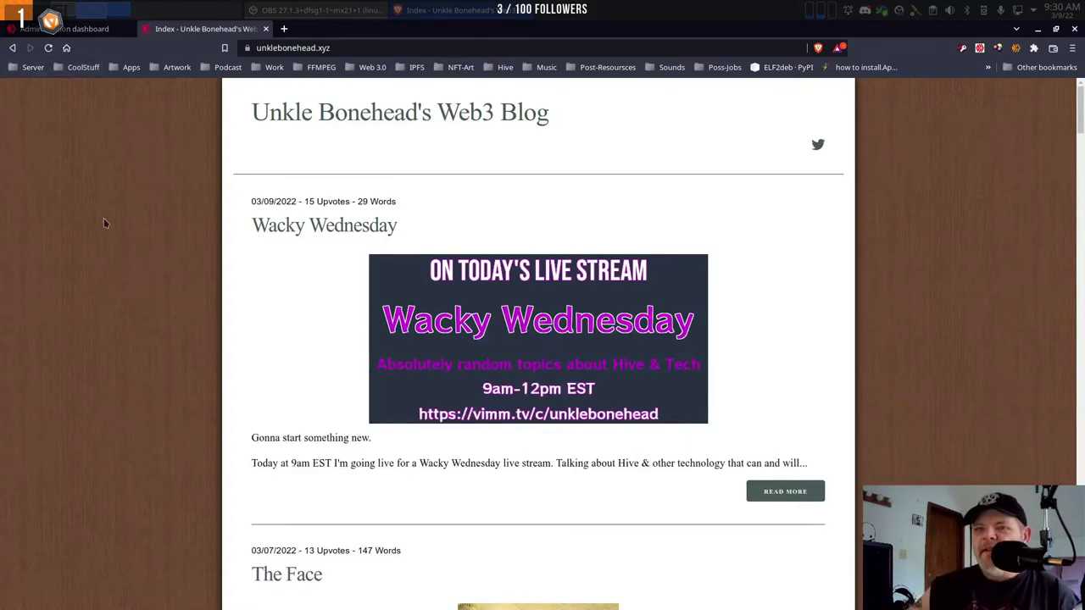
scroll(100, 263, down, 5)
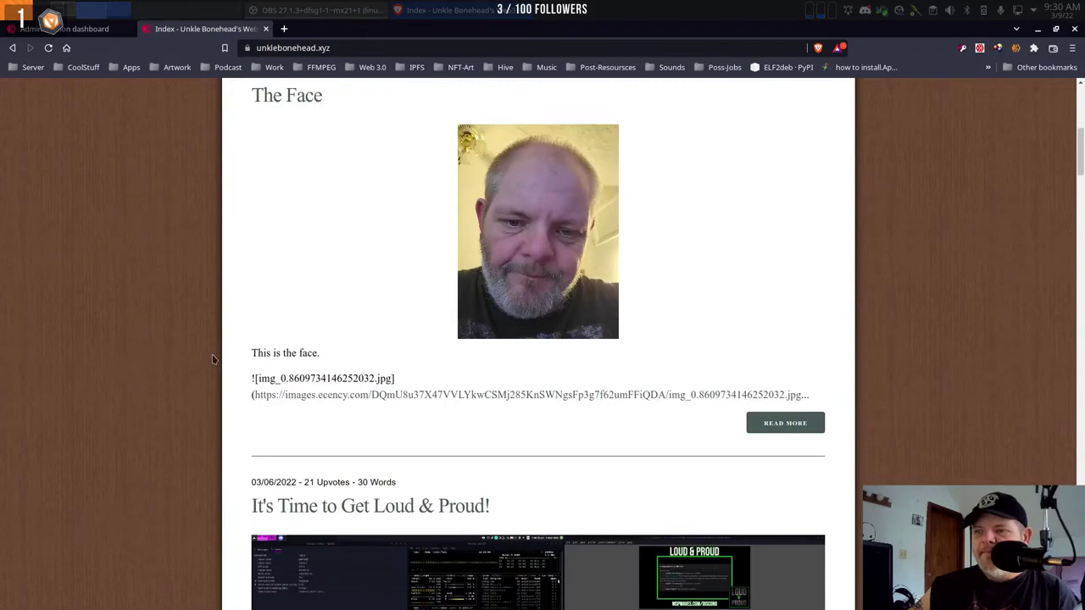
scroll(212, 360, down, 1)
scroll(475, 254, down, 1)
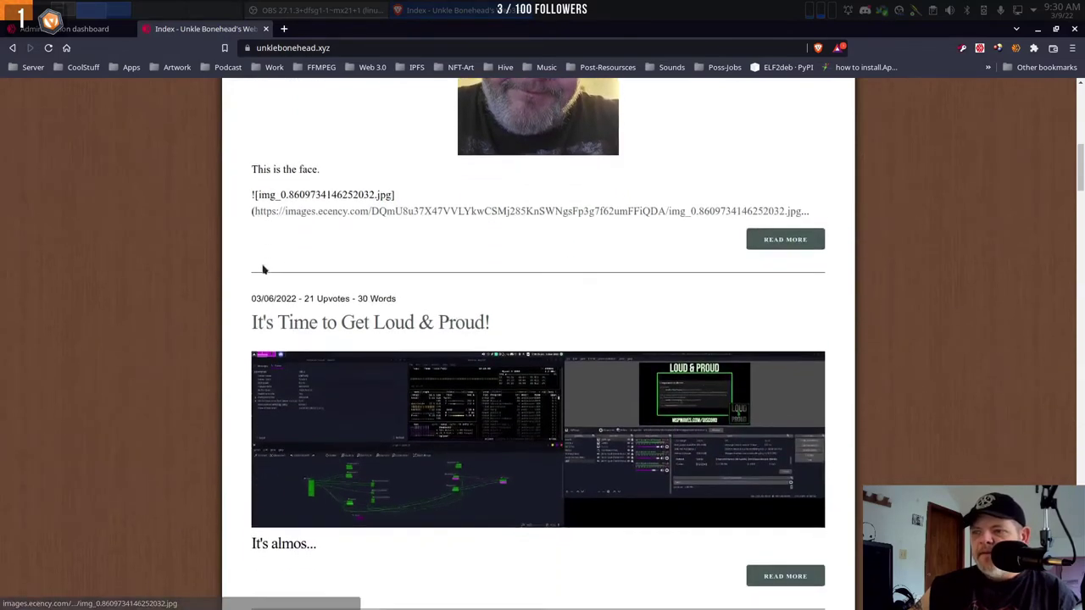
scroll(235, 273, down, 3)
scroll(222, 278, up, 3)
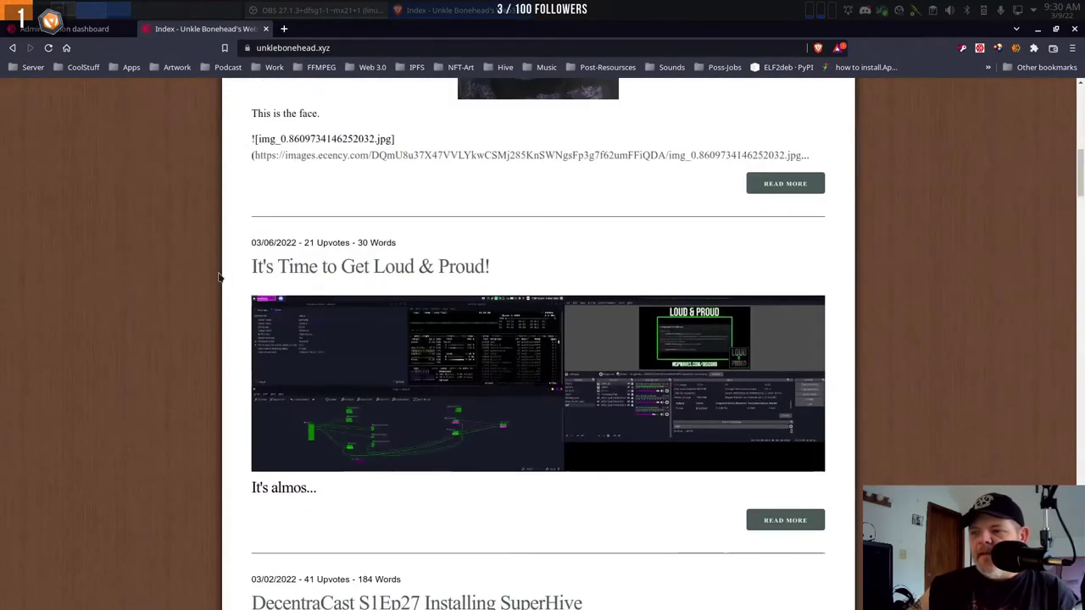
scroll(220, 276, up, 8)
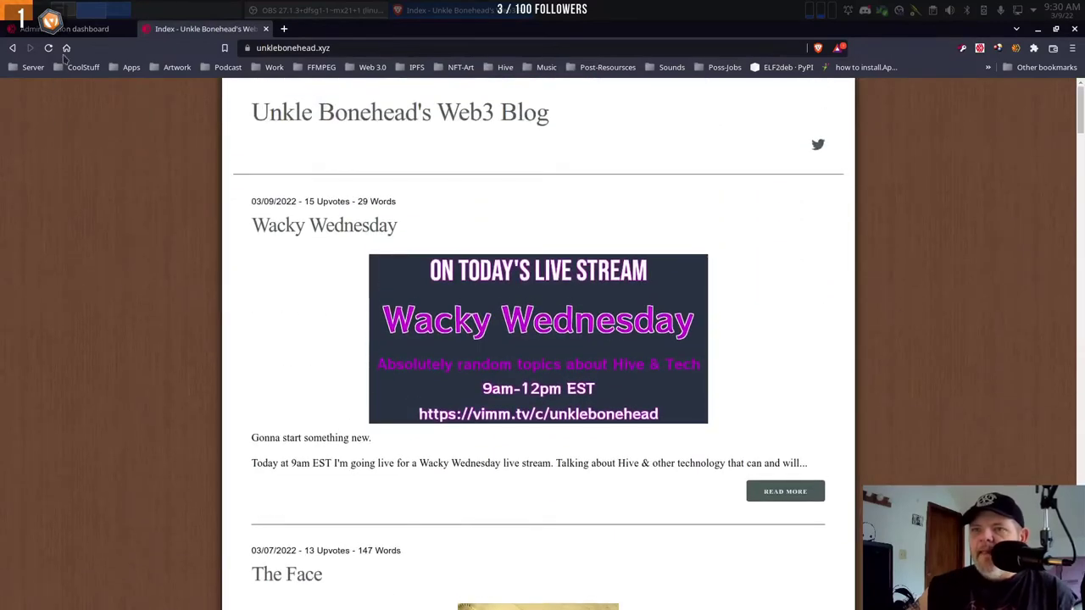
Set the site's theme to celeste in the admin dashboard, save, and review the reloaded homepage and its posts.
click(85, 29)
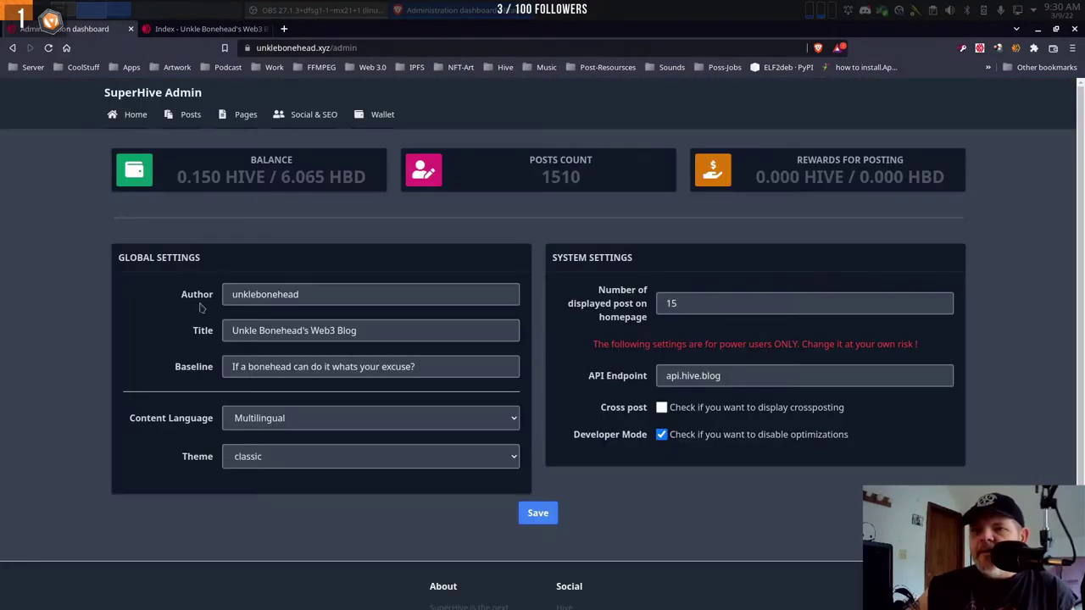
click(267, 460)
click(274, 475)
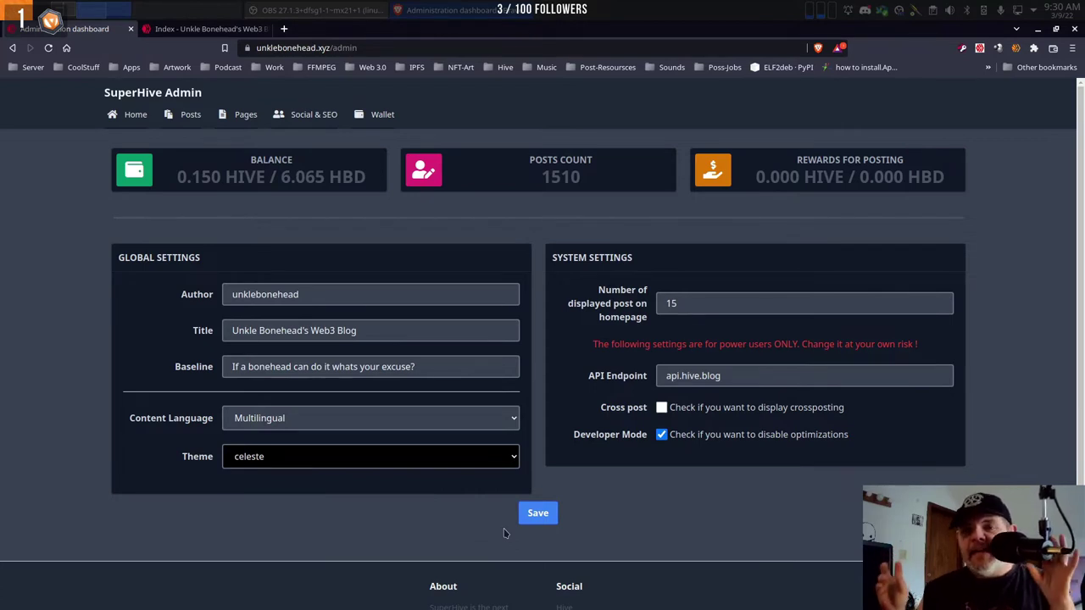
click(527, 516)
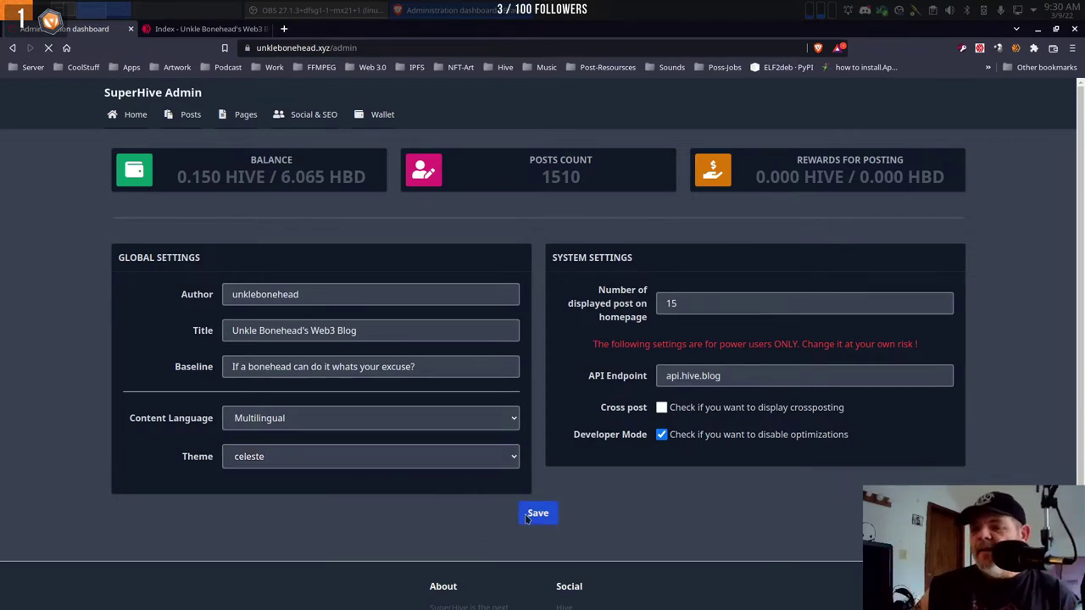
click(198, 32)
click(48, 49)
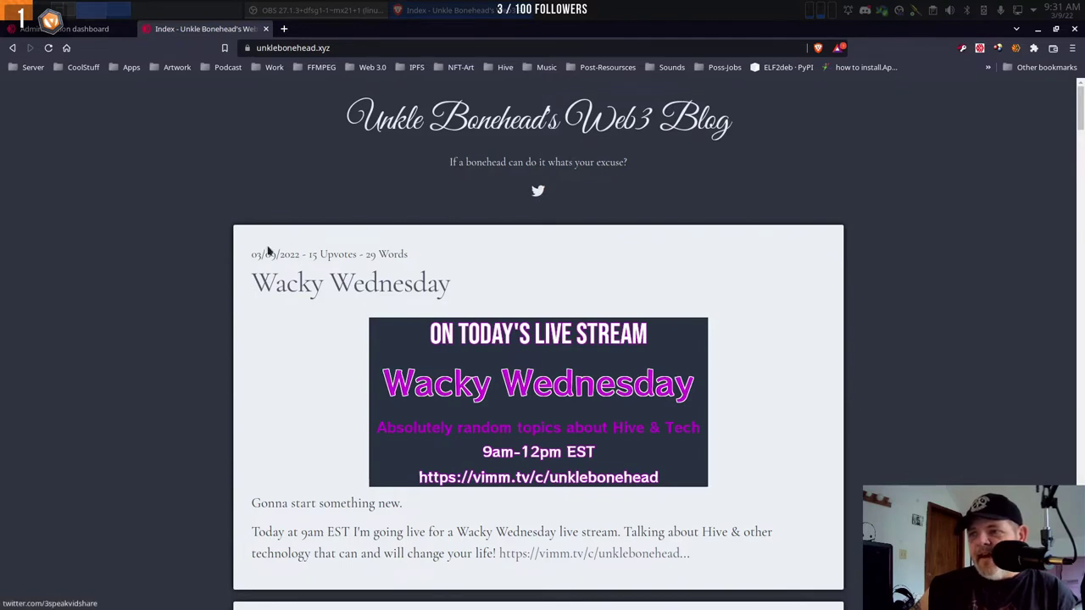
scroll(234, 269, down, 1)
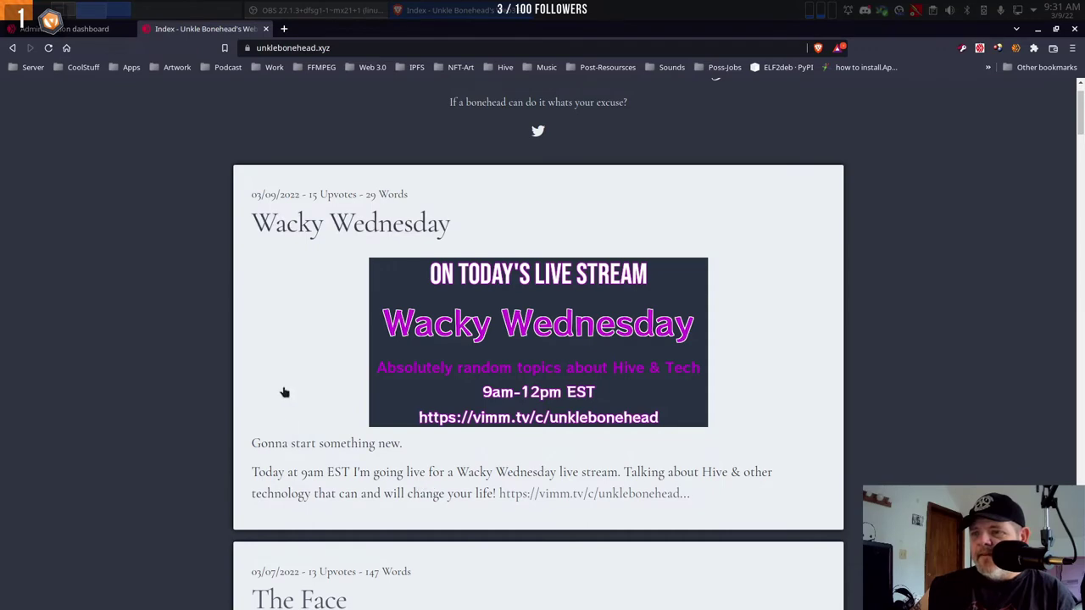
scroll(284, 392, down, 7)
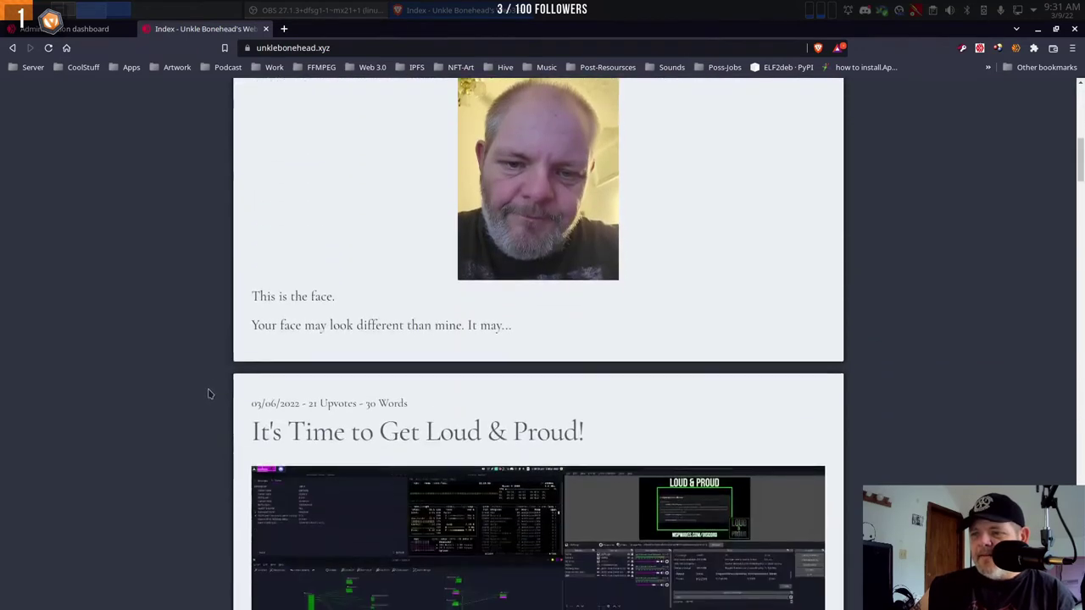
scroll(210, 393, down, 8)
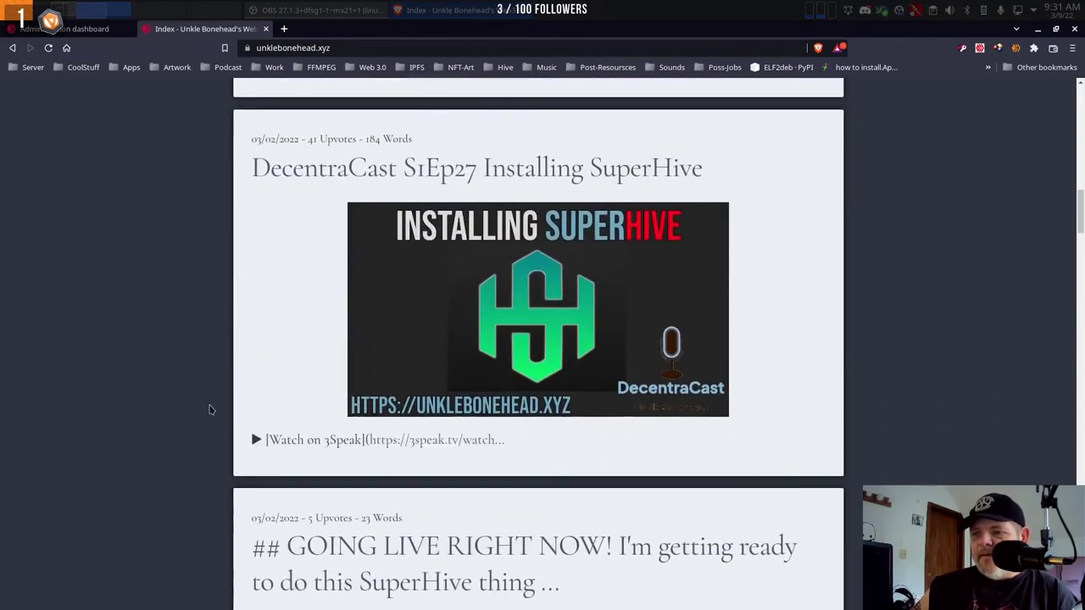
scroll(212, 419, down, 9)
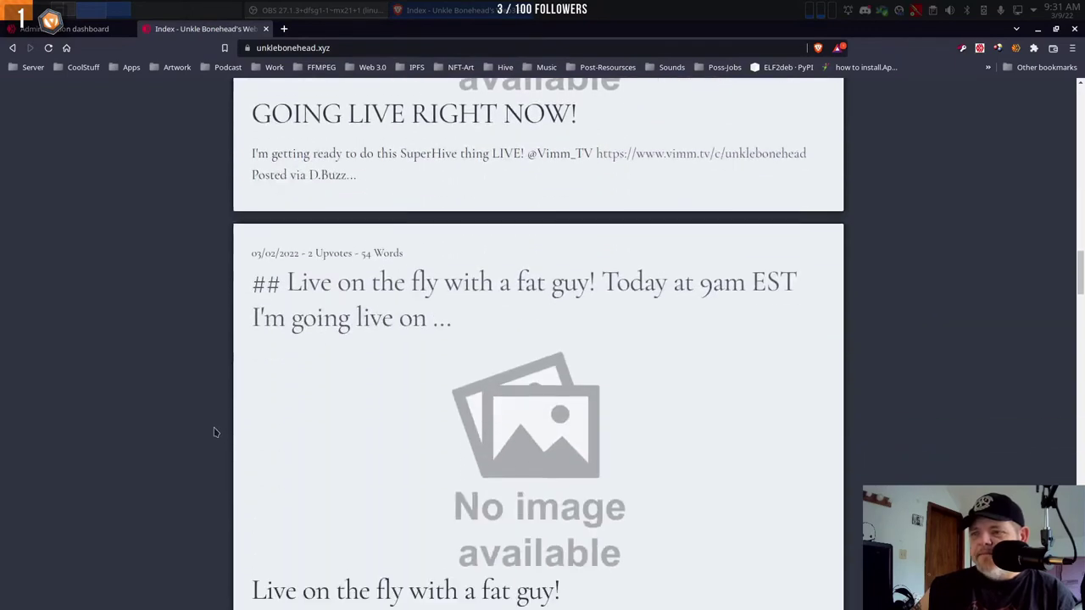
scroll(215, 432, down, 5)
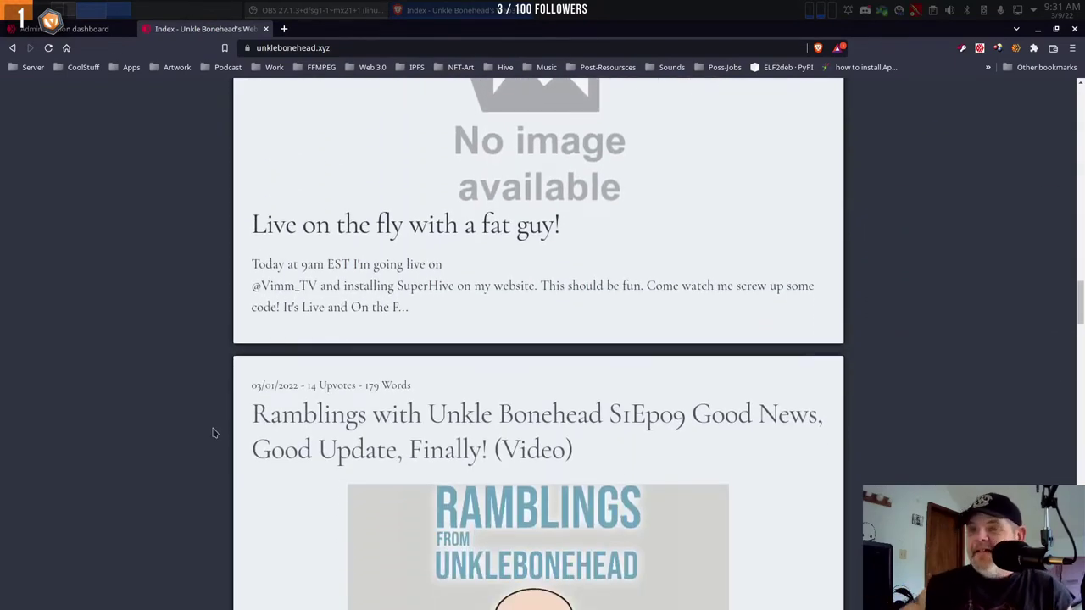
scroll(214, 433, up, 10)
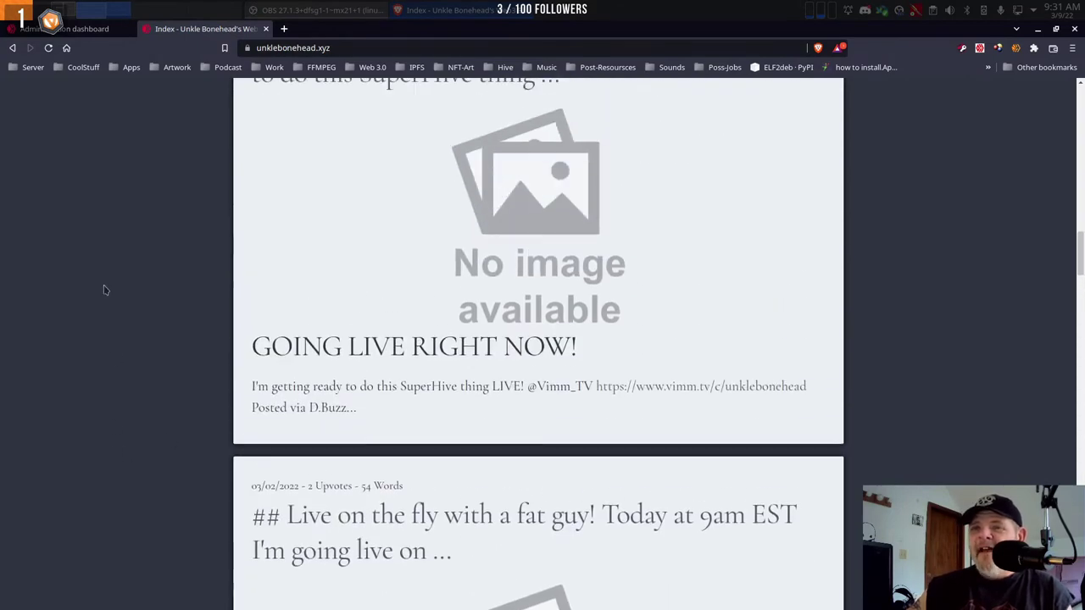
Return to the admin dashboard and review the Social & SEO settings and the Pages section.
click(51, 30)
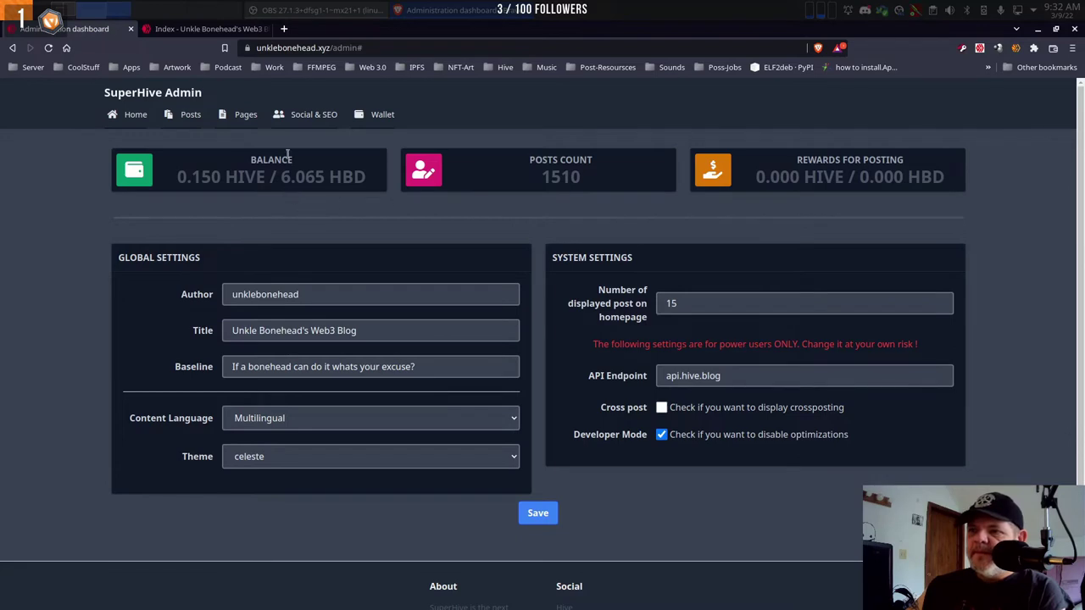
click(310, 114)
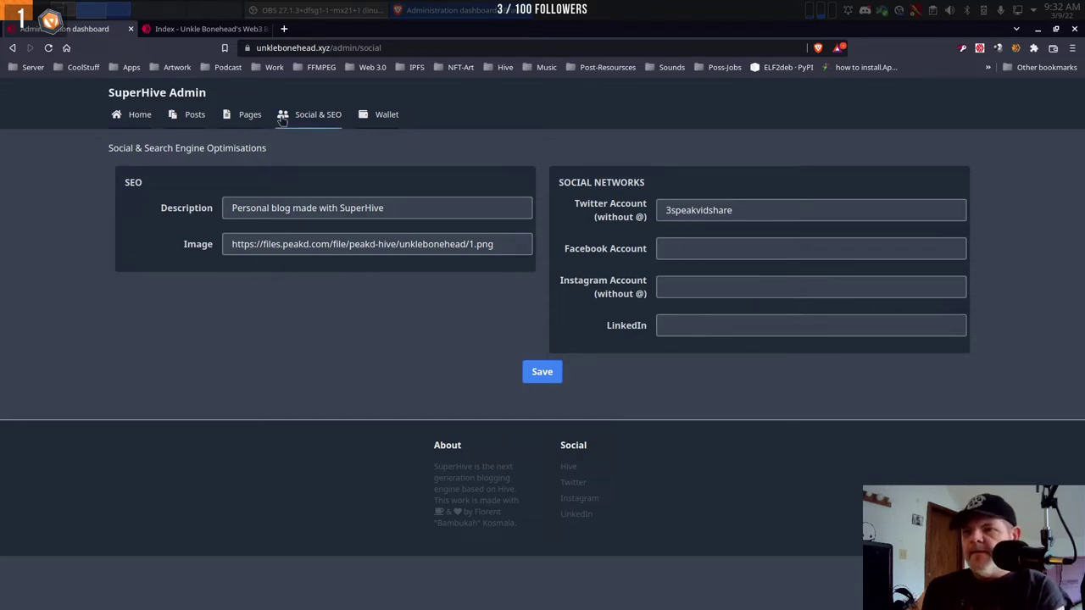
click(247, 121)
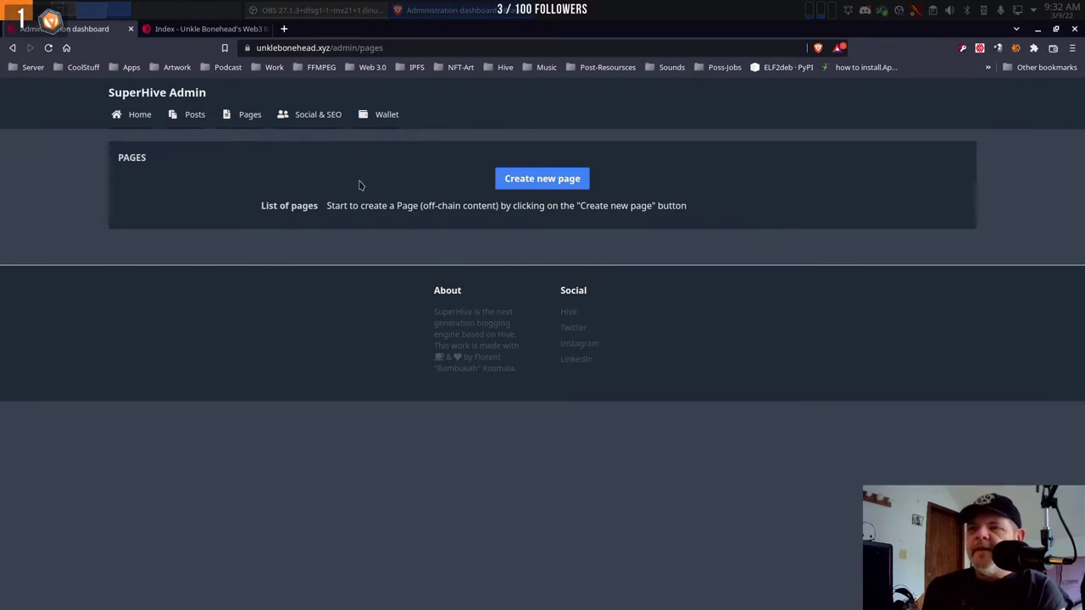
Open the Posts section of the admin dashboard and look through the whole list of last posts.
click(192, 115)
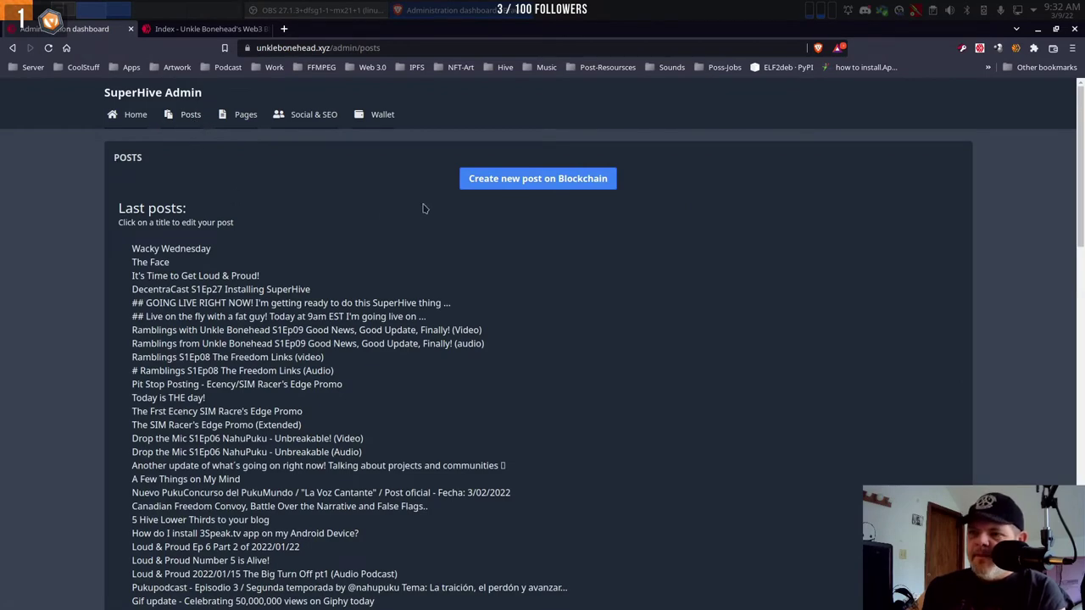
scroll(493, 203, down, 5)
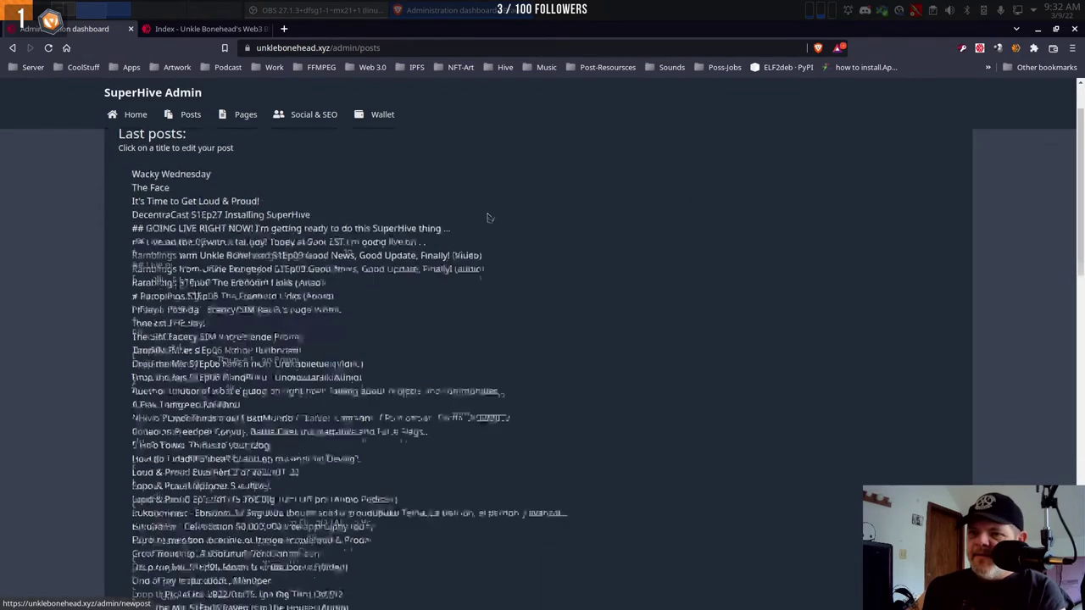
scroll(487, 219, up, 2)
scroll(488, 218, down, 10)
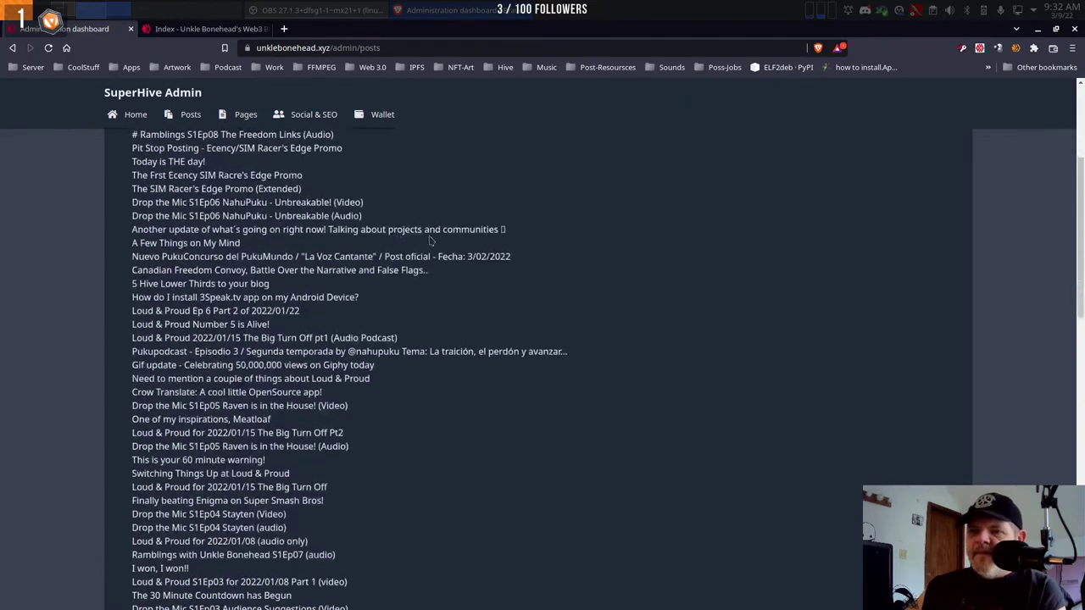
scroll(359, 256, down, 4)
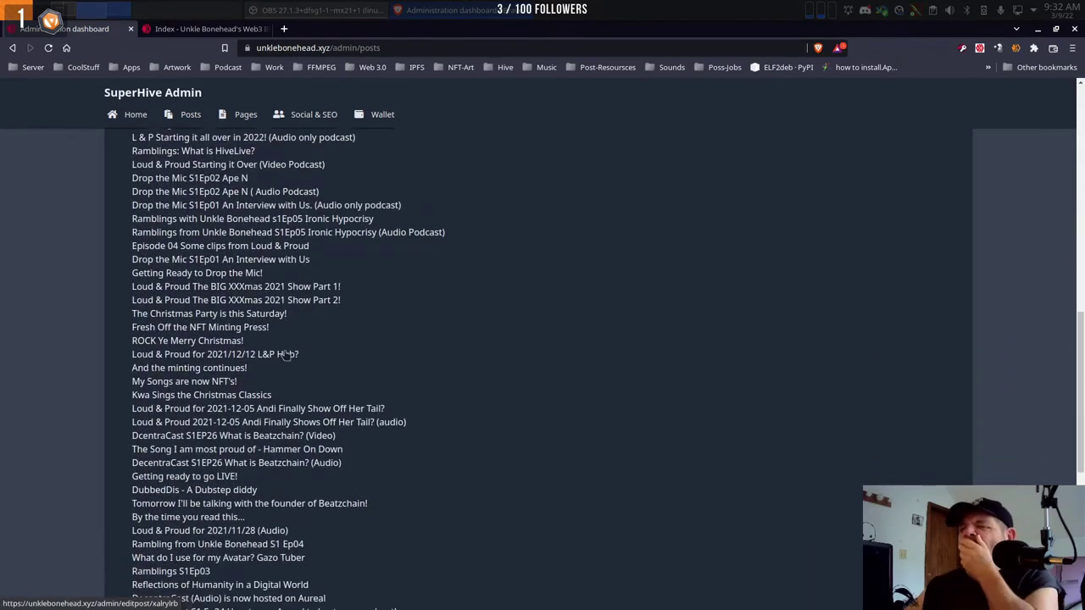
scroll(266, 356, up, 18)
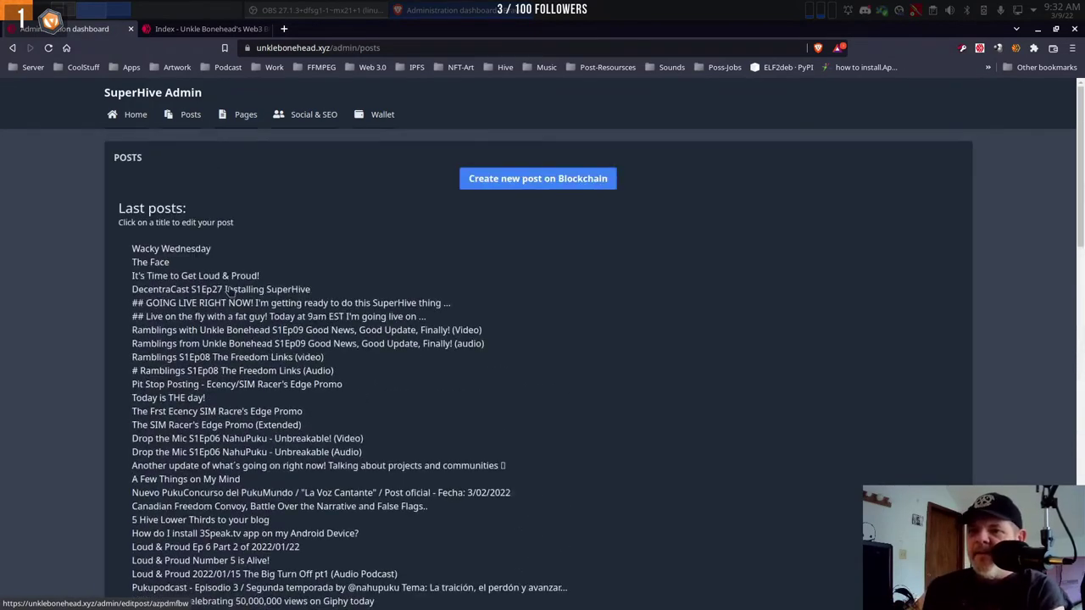
Open the form for a new blockchain post and examine its title, image, post editor and tags fields.
click(539, 179)
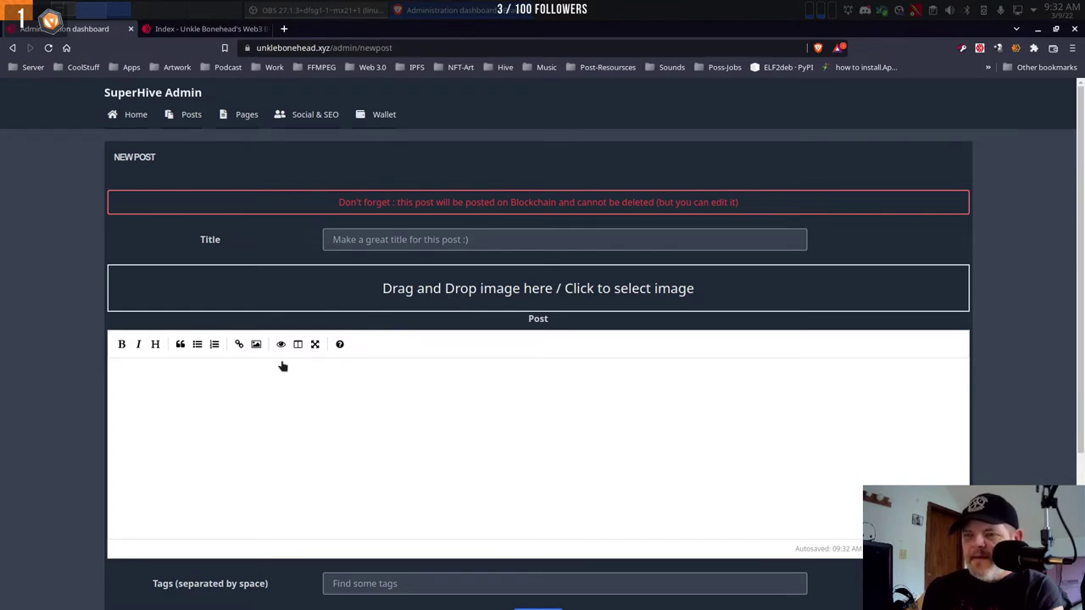
scroll(430, 572, down, 1)
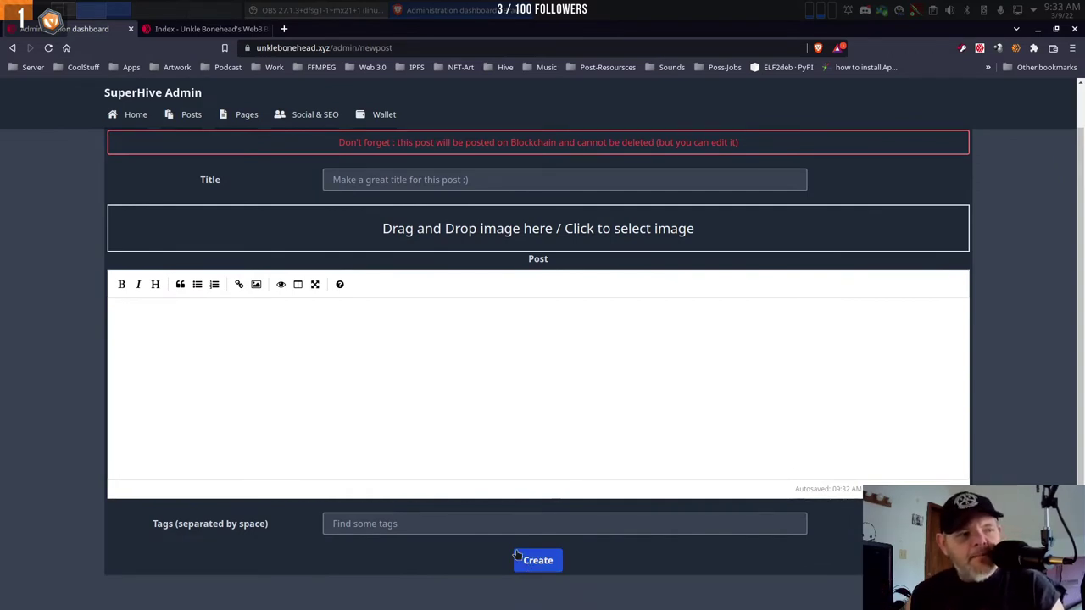
mouse_move(347, 594)
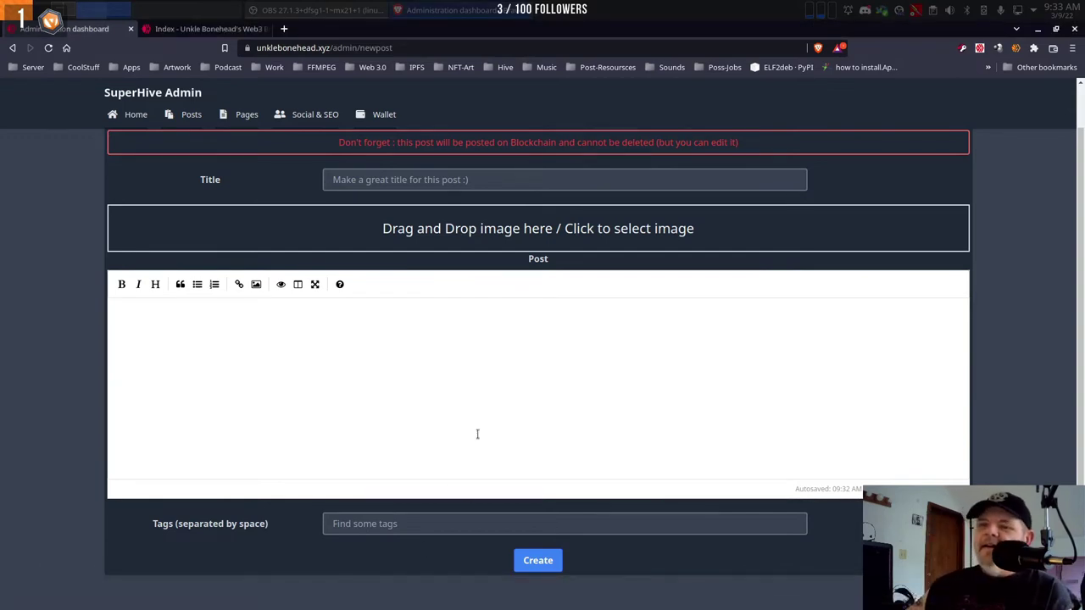
Leave the new post form and open the Pages section for off-chain content.
click(230, 117)
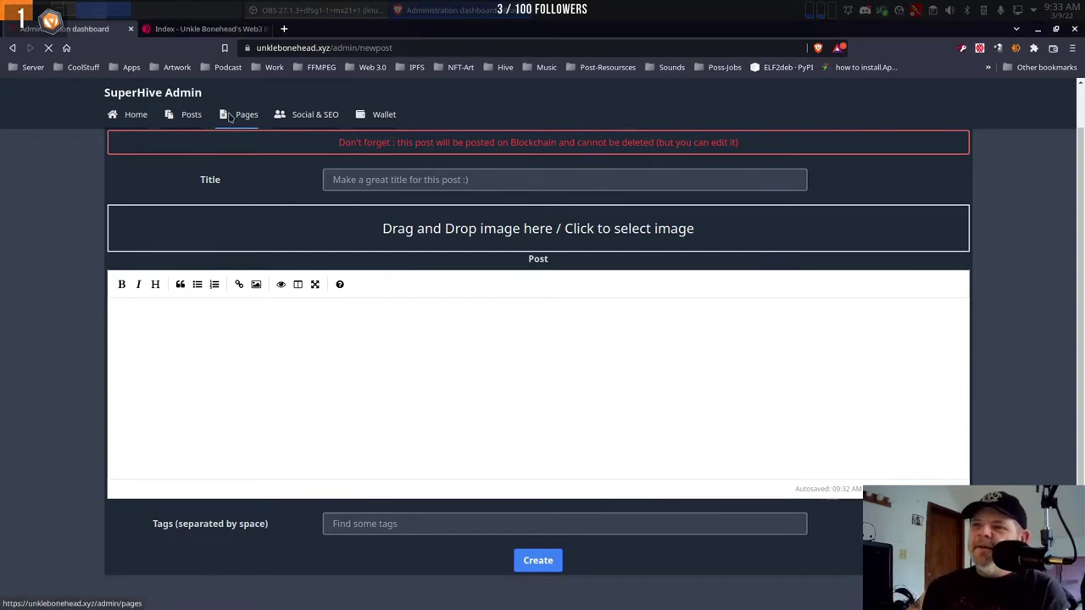